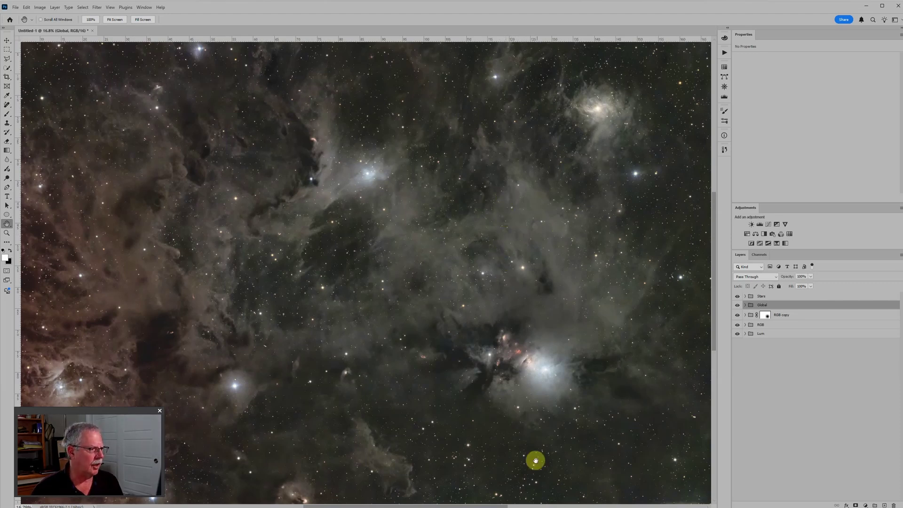
Switch to PixInsight to review the luminance, RGB and stars images, and return to Photoshop
mouse_move(523, 507)
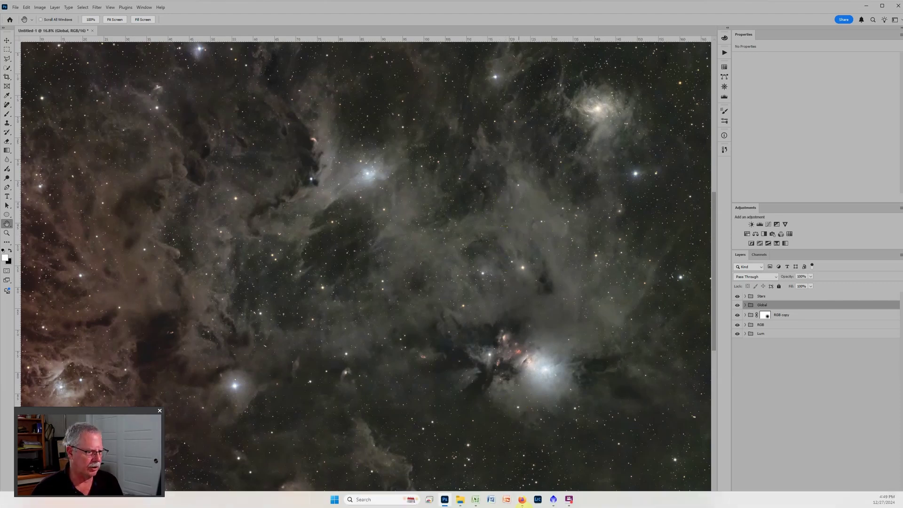
left_click(554, 501)
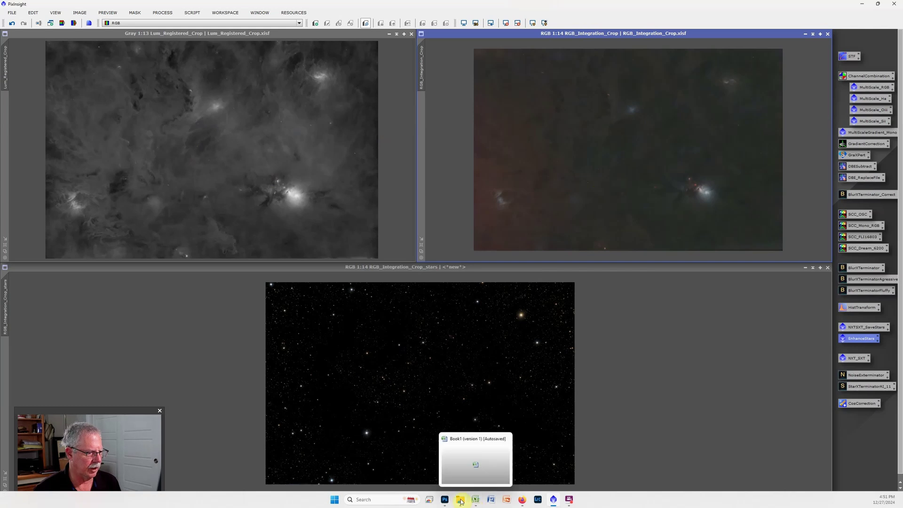
left_click(444, 500)
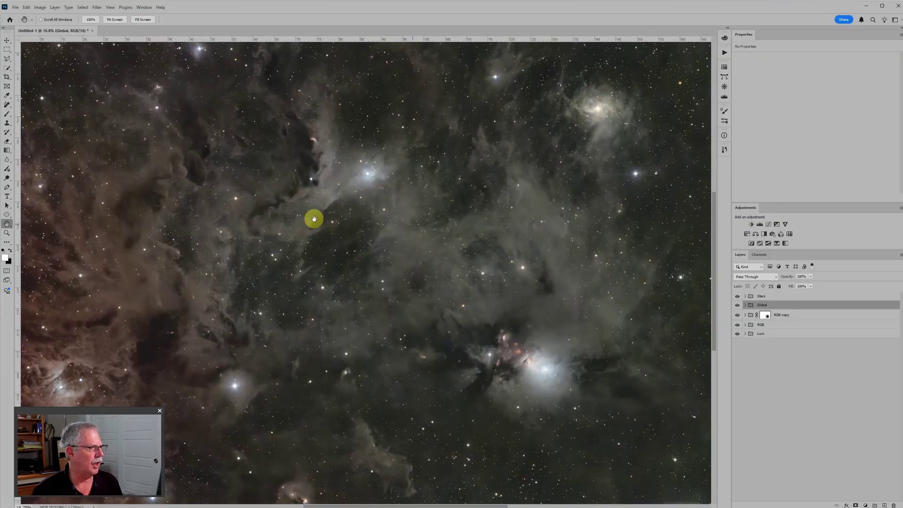
Load Lum_Registered_Crop Starless, RGB_Integration_Crop Starless and RGB_Integration_Crop_stars from the Downloads folder into one document as a layer stack
left_click(17, 8)
mouse_move(32, 188)
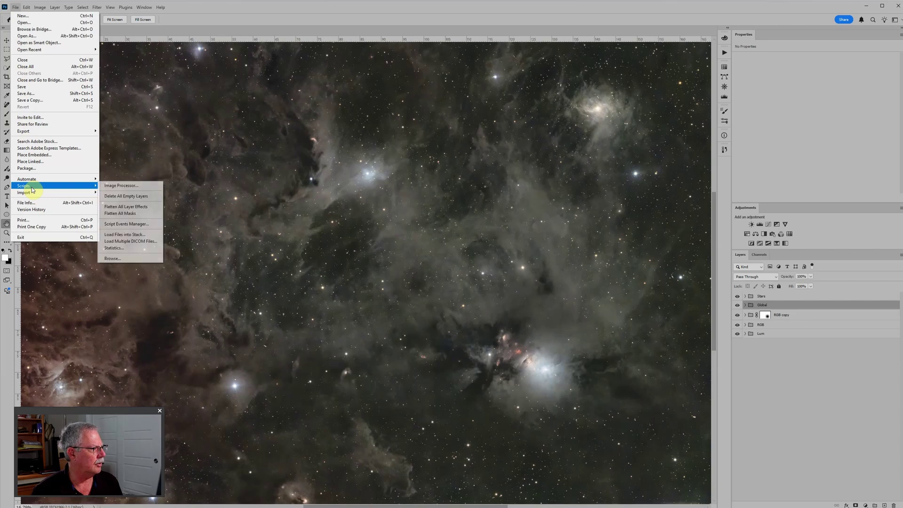
left_click(147, 234)
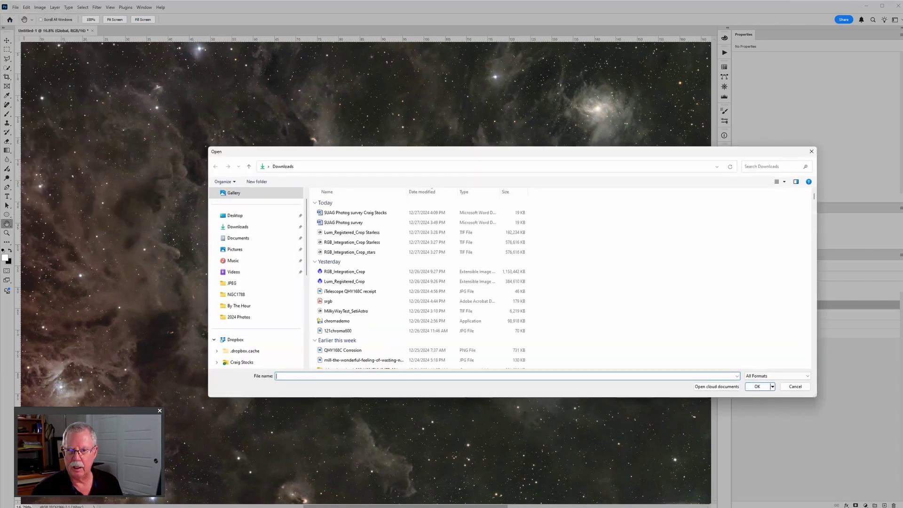
left_click(249, 227)
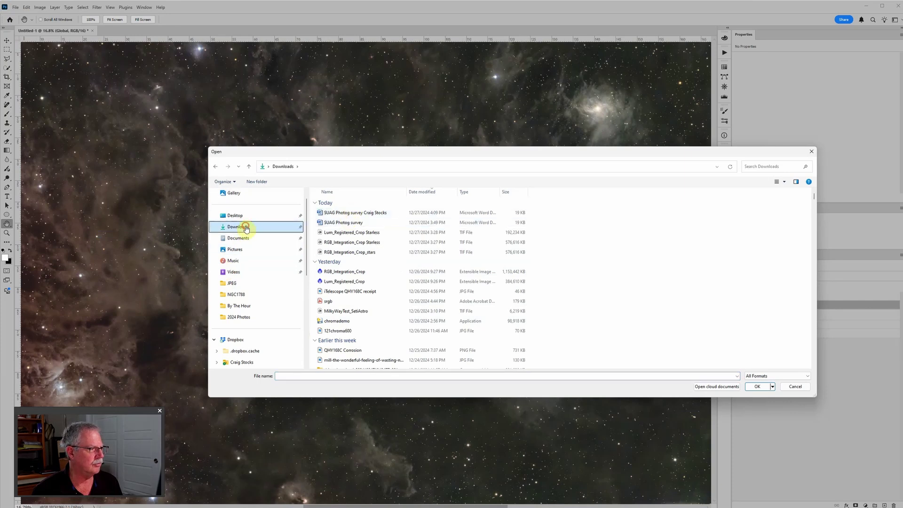
left_click(380, 234)
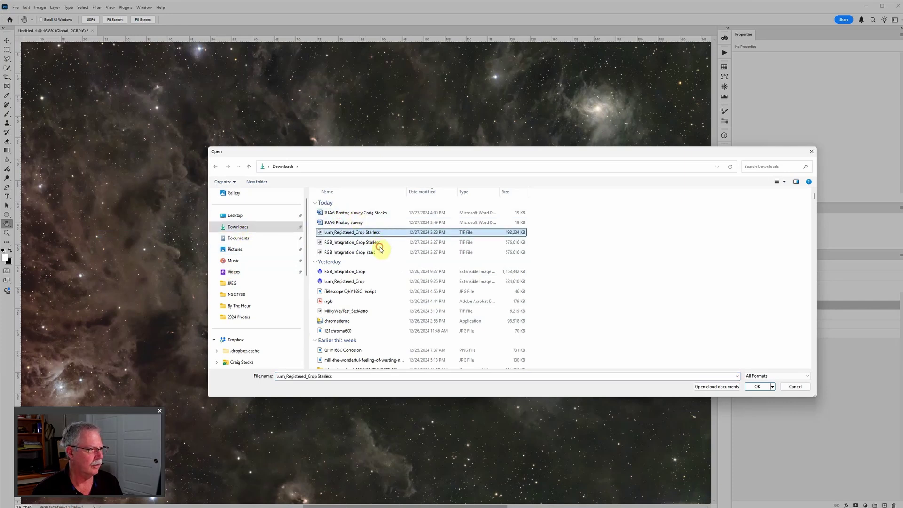
left_click(377, 253, "shift")
left_click(766, 385)
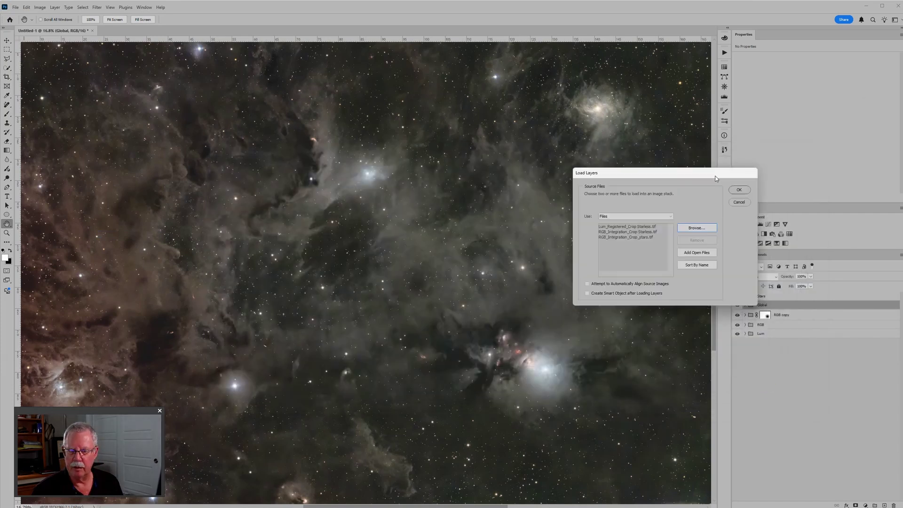
left_click_drag(714, 177, 550, 184)
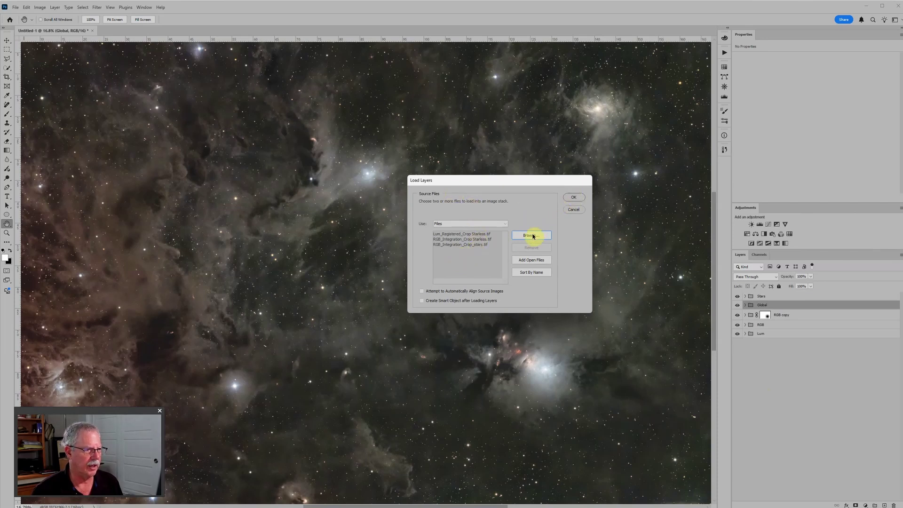
left_click(574, 198)
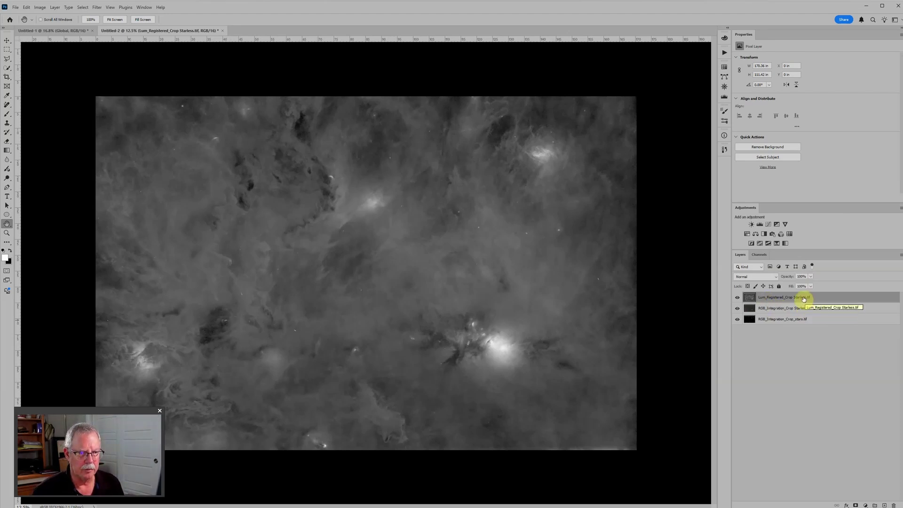
Reorder the layers with the stars on top, the RGB starless in the middle and the luminance starless at the base
left_click(798, 309)
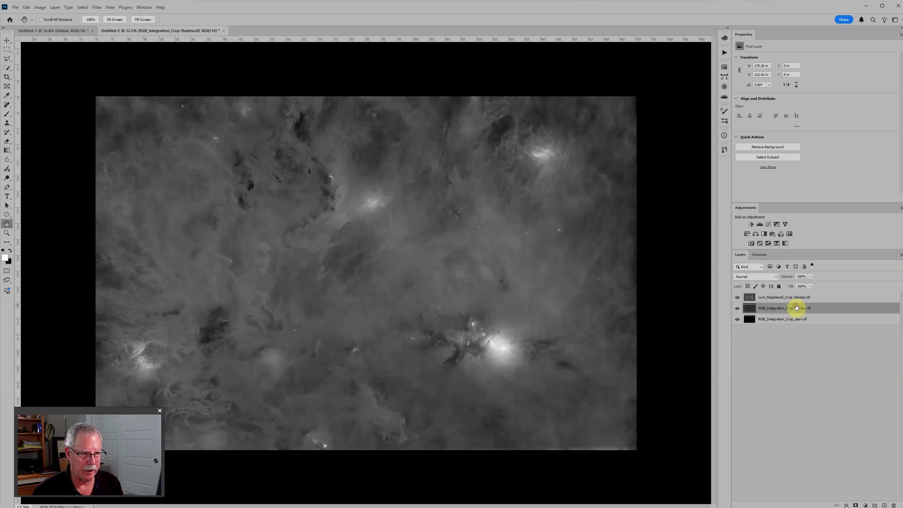
left_click_drag(796, 310, 797, 292)
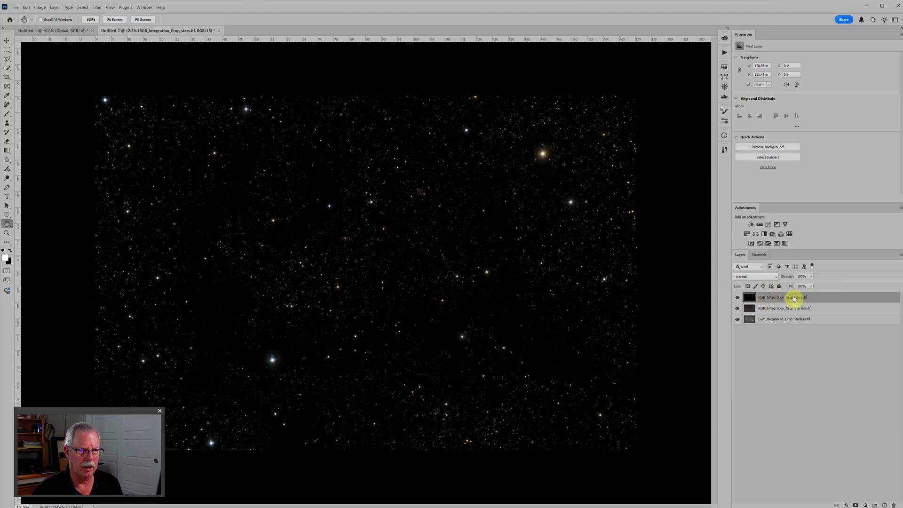
Set the stars layer's blend mode to Screen and toggle its visibility to compare the image with and without stars
left_click(774, 278)
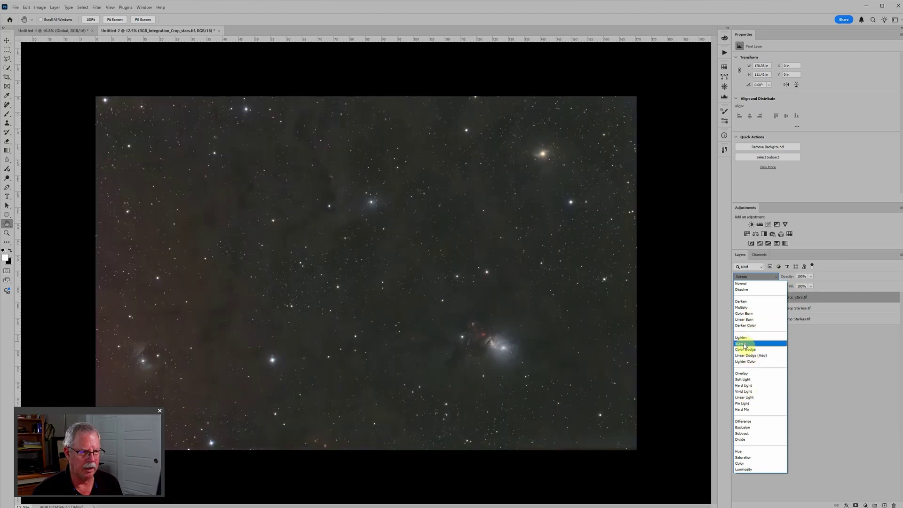
left_click(743, 343)
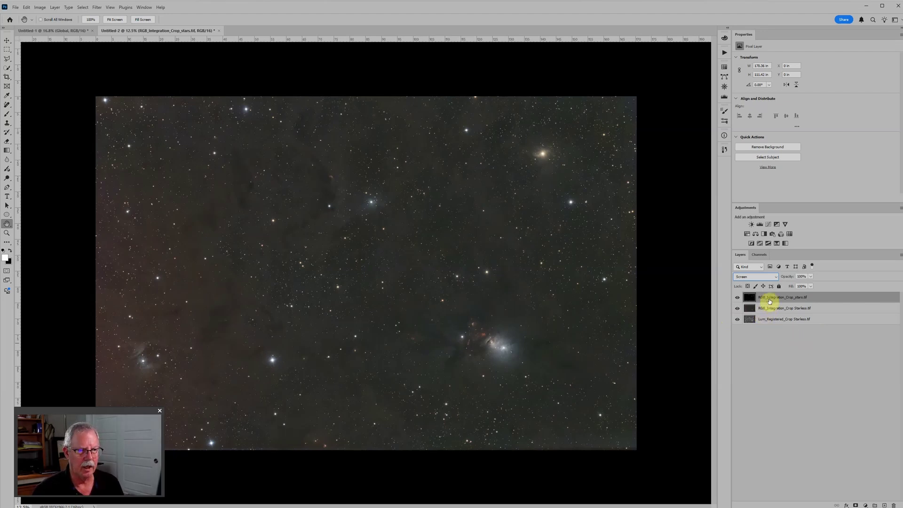
left_click(738, 299)
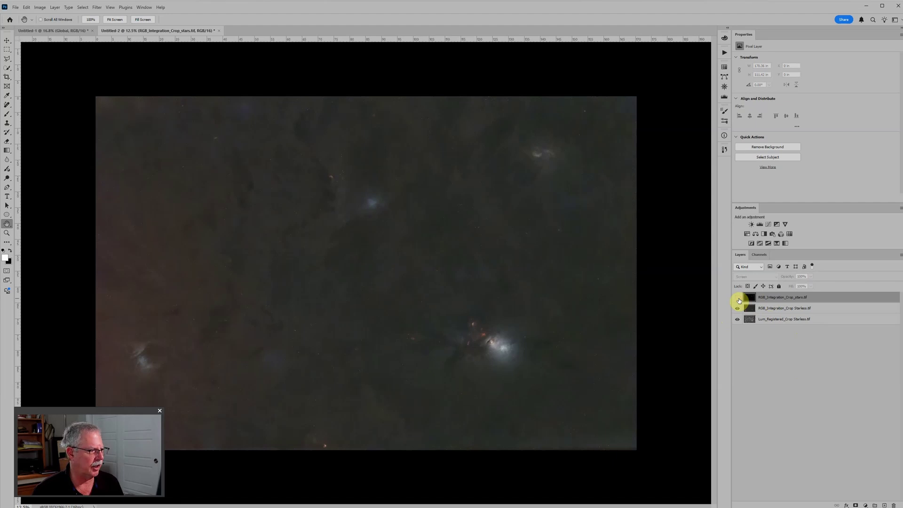
left_click(738, 298)
Set the RGB starless layer's blend mode to Color and go through the three layers to check their blend modes
left_click(780, 308)
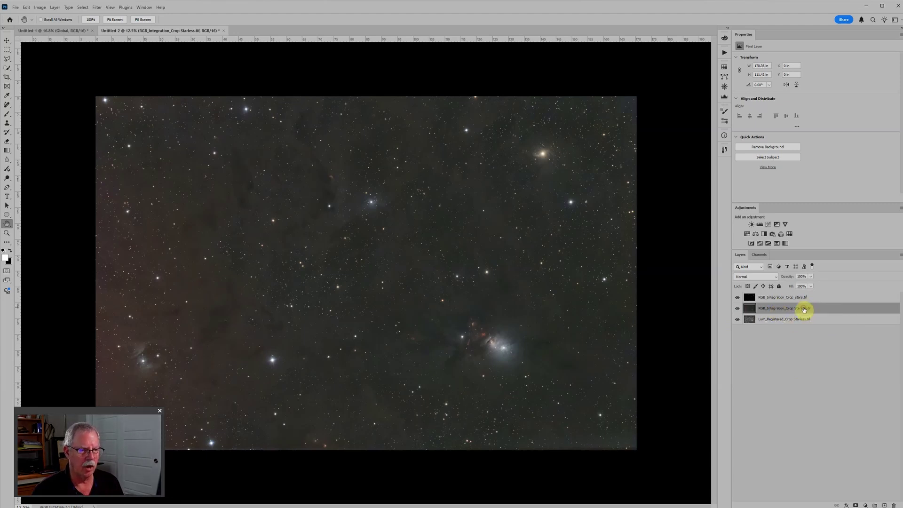
left_click(763, 277)
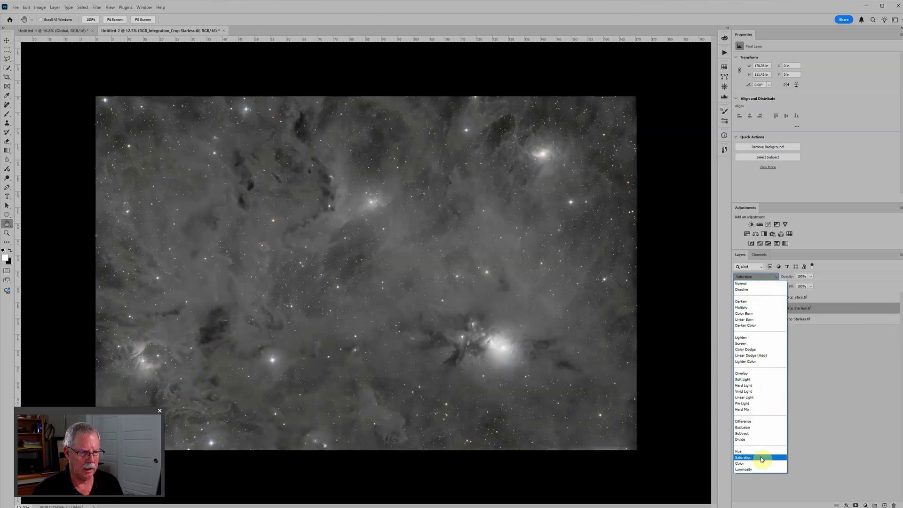
left_click(761, 464)
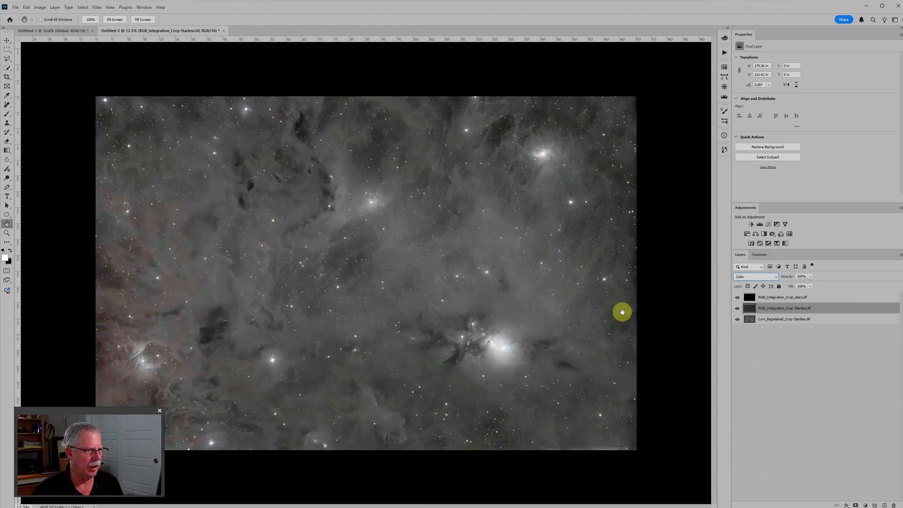
left_click(797, 299)
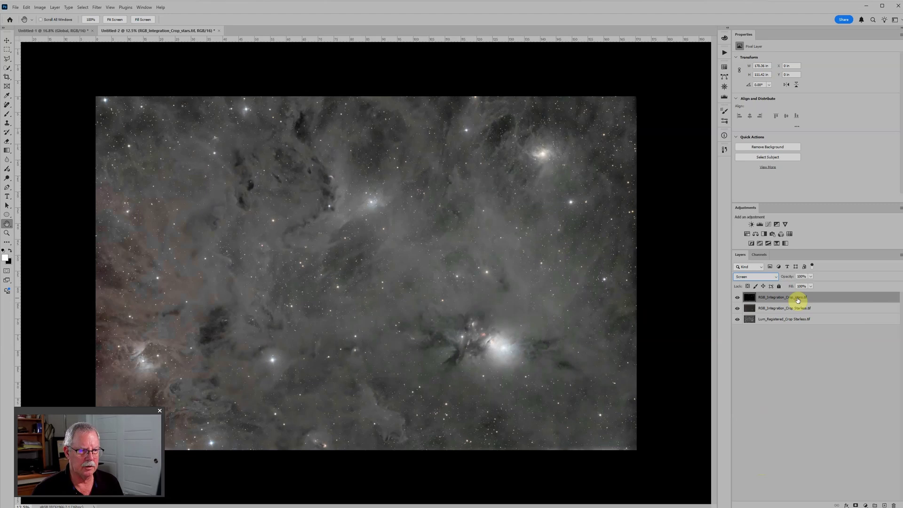
left_click(795, 309)
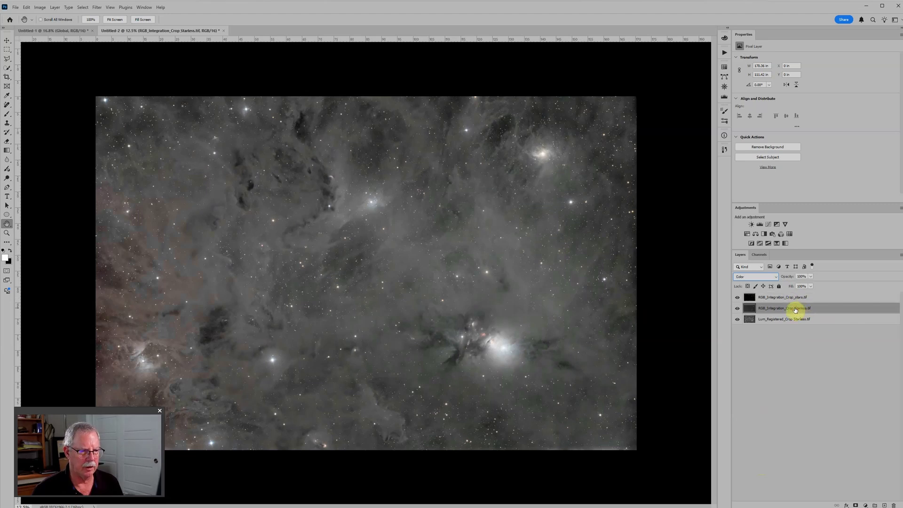
left_click(792, 321)
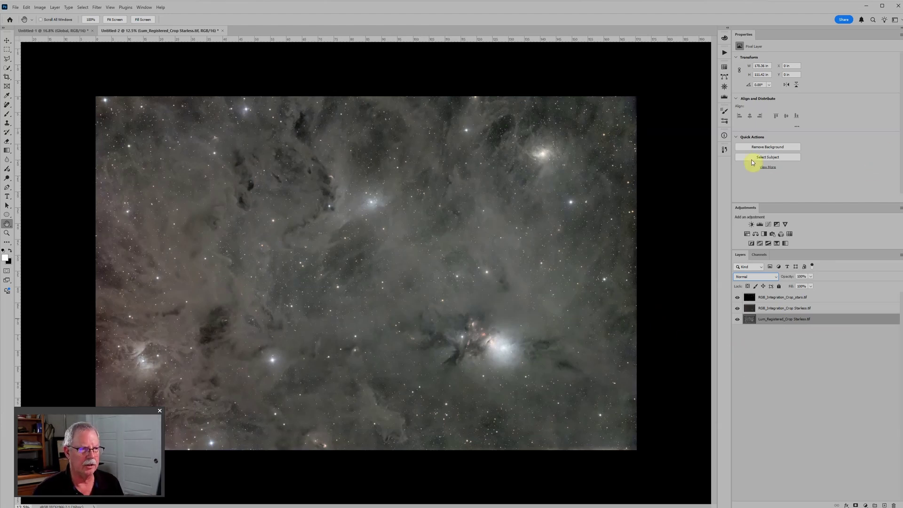
Revert the document history to the last Layer Order state, undoing the blend mode changes
left_click(725, 150)
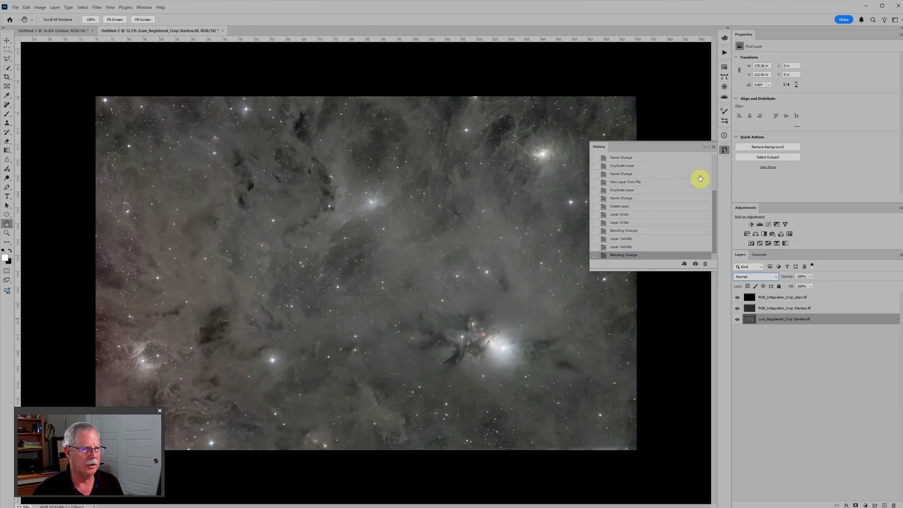
left_click(637, 223)
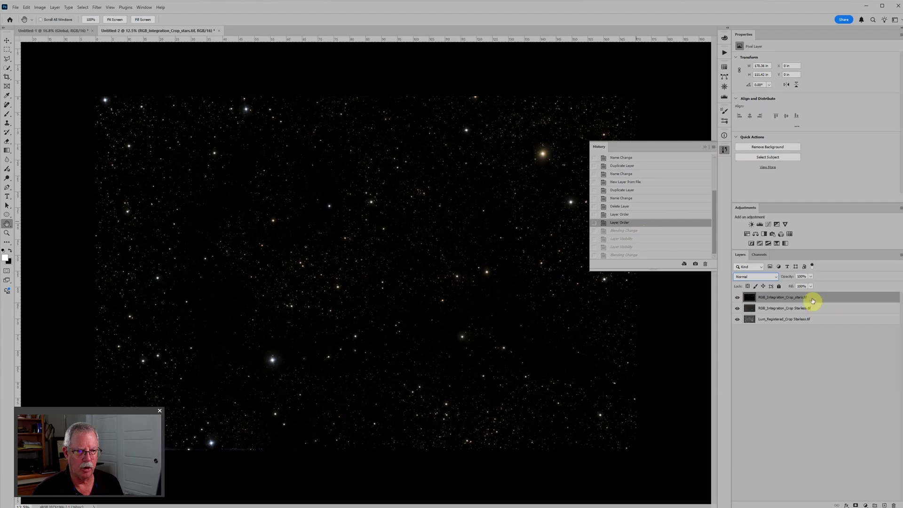
left_click(704, 148)
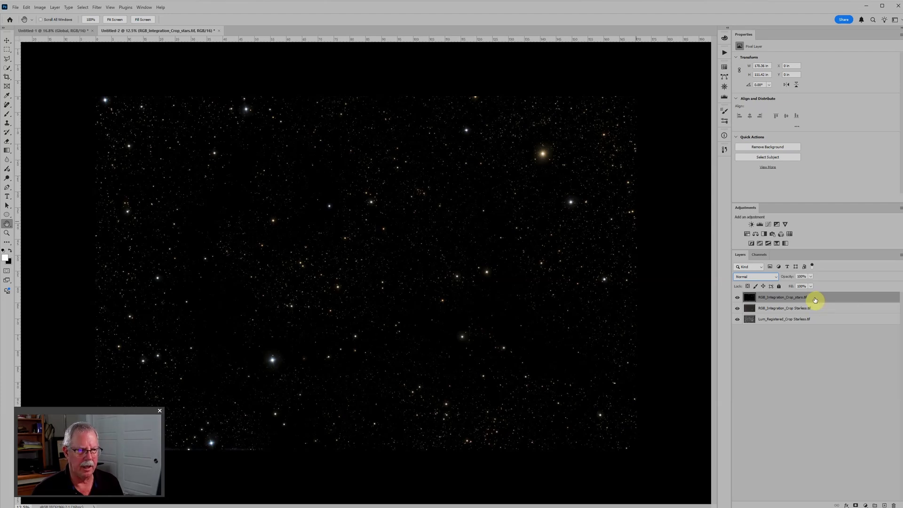
Put the RGB_Integration_Crop_stars layer in a new group and name the group Stars
key("ctrl+g")
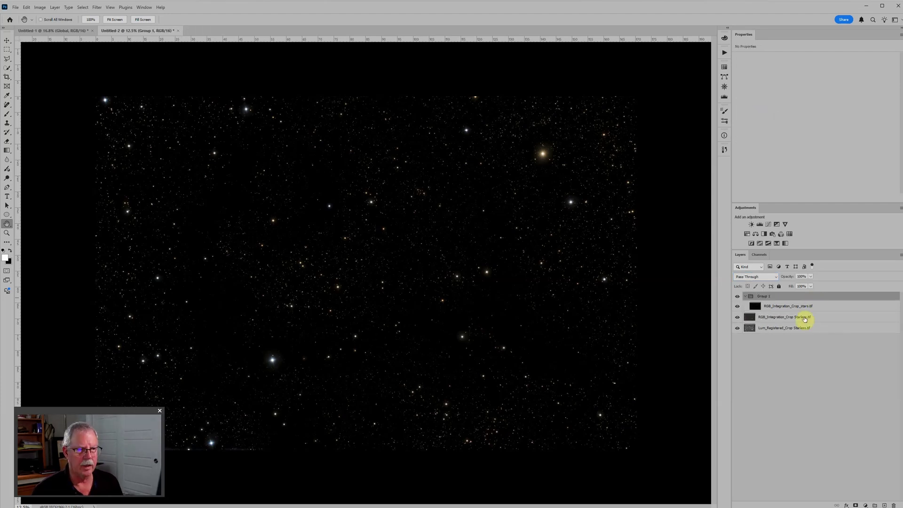
double_click(764, 296)
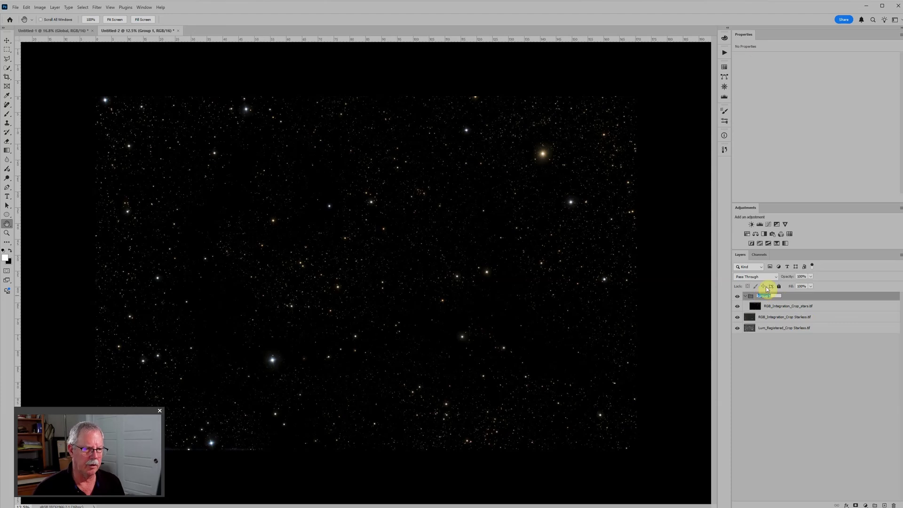
type("Stars")
key("Return")
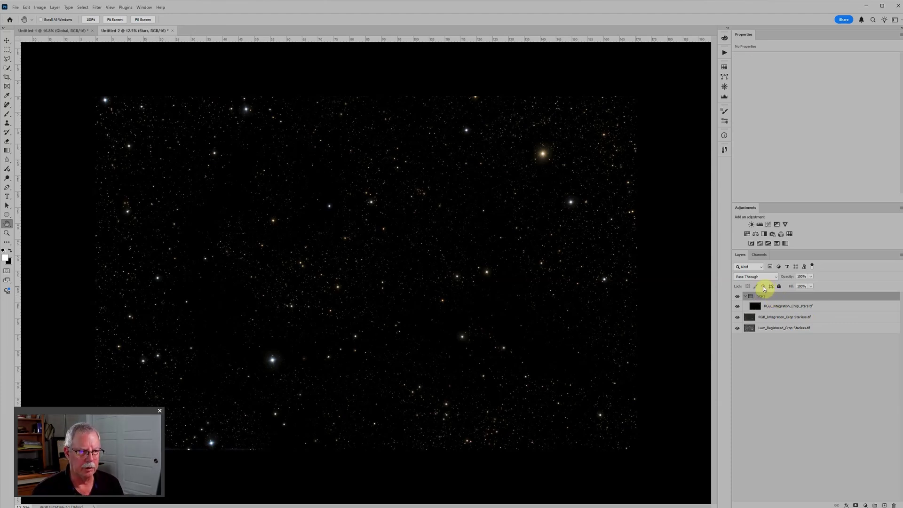
Set the Stars group's blend mode to Screen and compare it with the mode of the stars layer inside
left_click(746, 277)
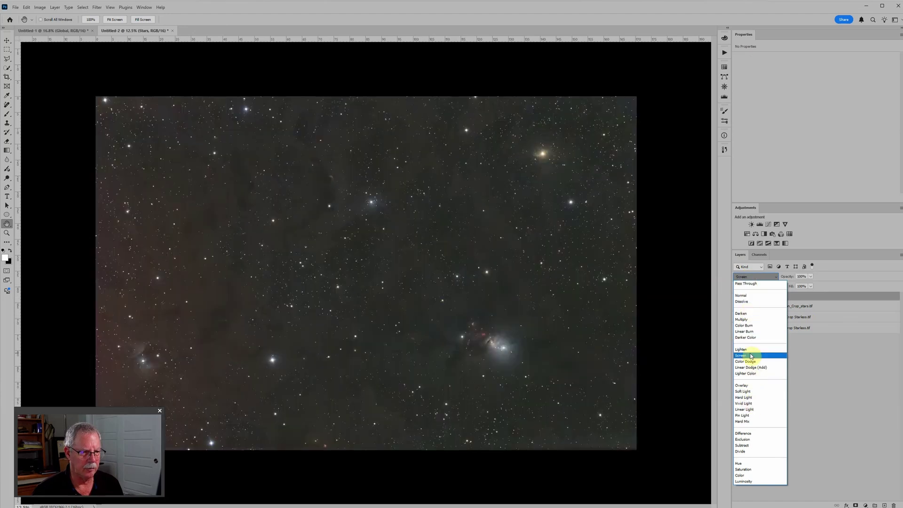
left_click(746, 355)
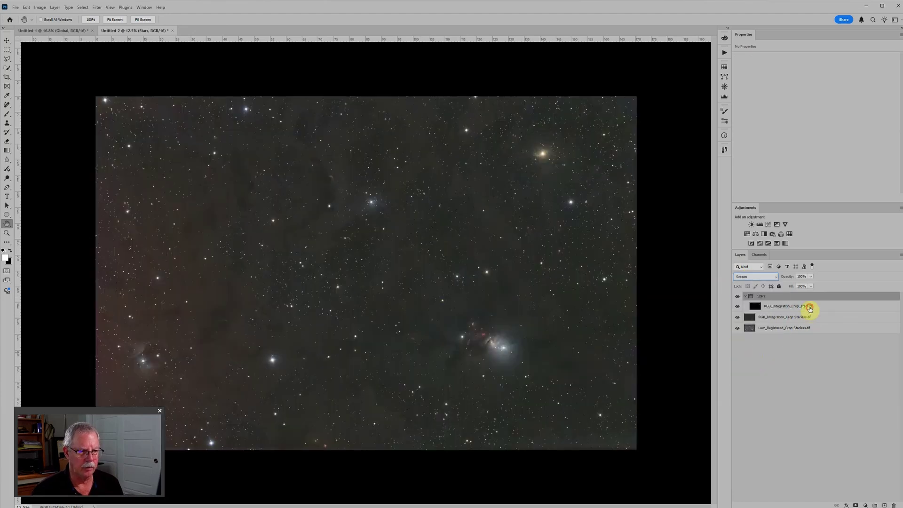
left_click(794, 306)
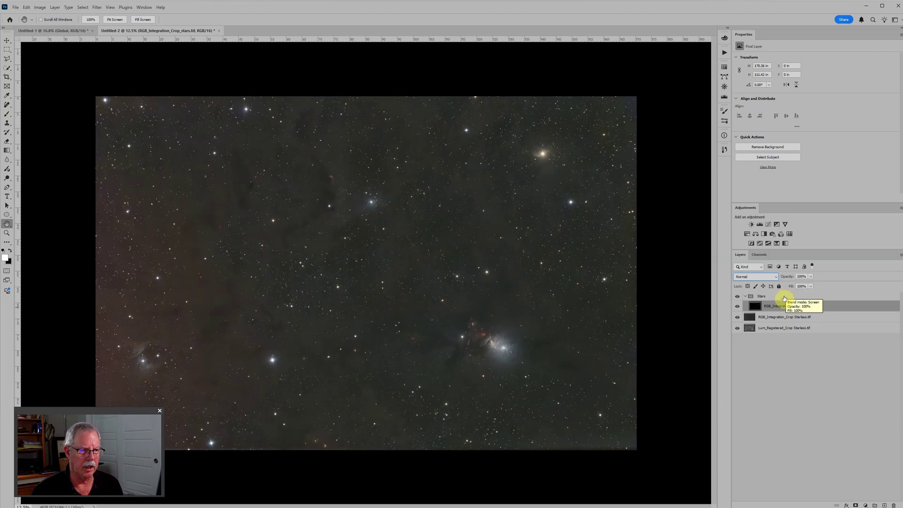
left_click(784, 297)
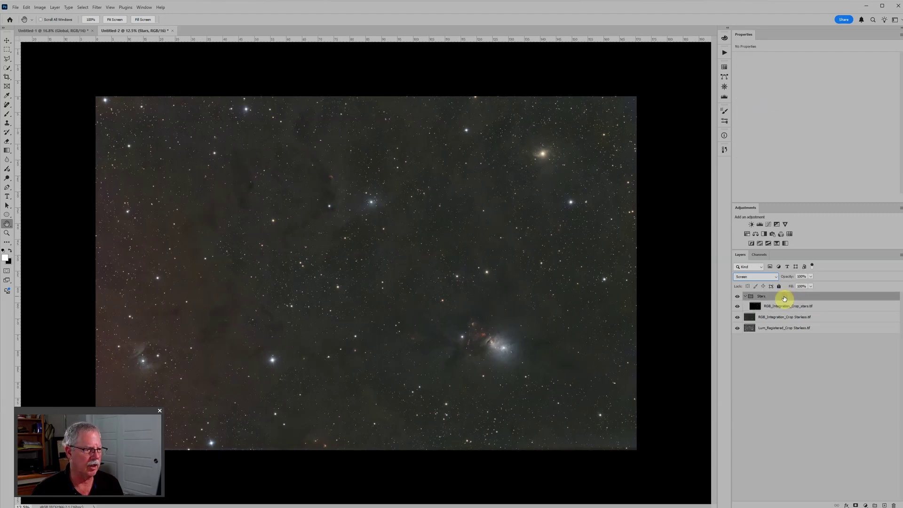
Add a Levels adjustment above the stars layer inside the Stars group, brighten the midtones slightly, and collapse the group
left_click(784, 305)
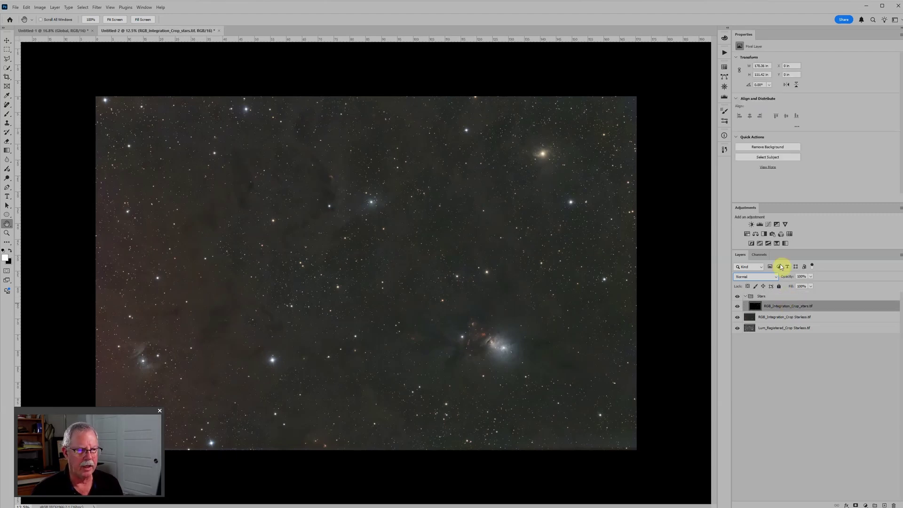
left_click(760, 224)
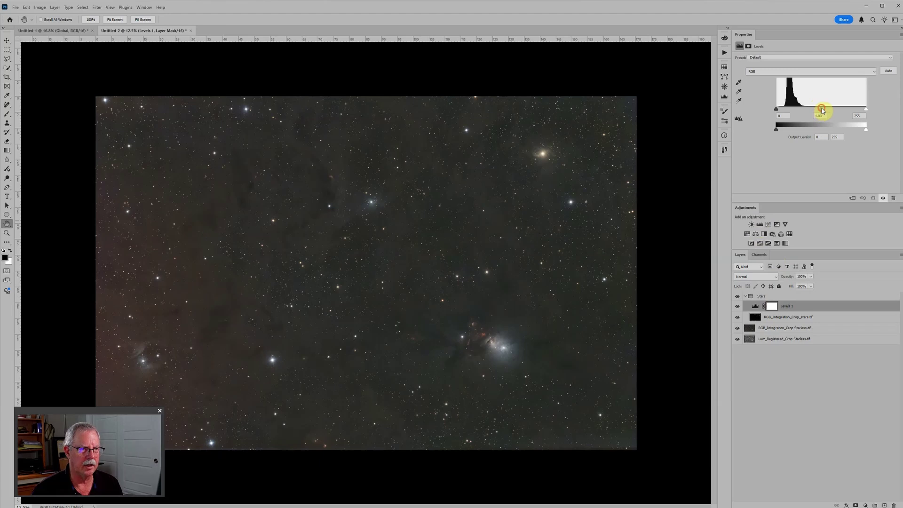
mouse_move(824, 111)
left_mouse_down()
mouse_move(846, 113)
mouse_move(776, 111)
mouse_move(828, 115)
mouse_move(792, 114)
mouse_move(819, 115)
left_mouse_up()
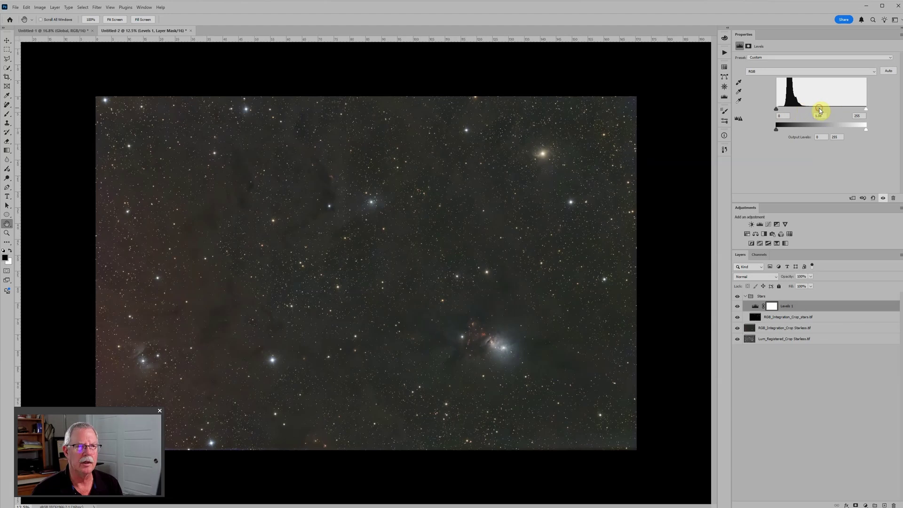
left_click(746, 297)
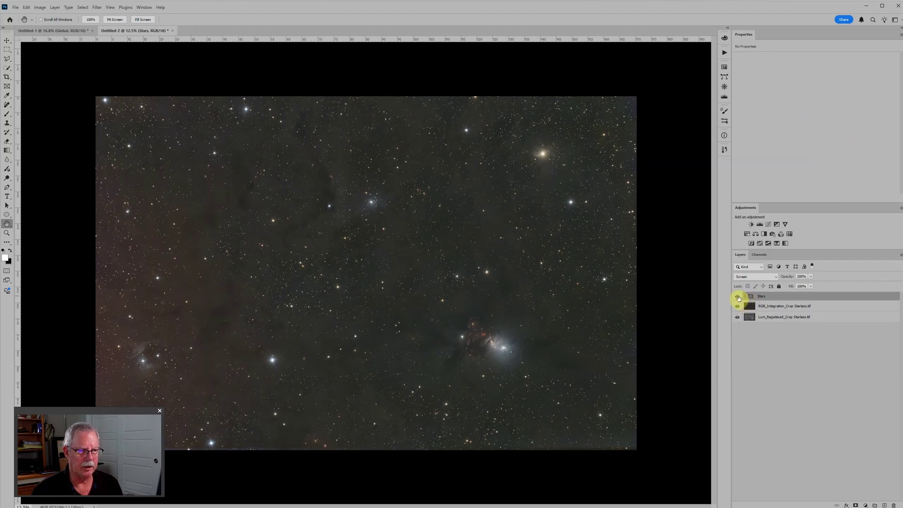
Hide the Stars group, then put the RGB_Integration_Crop Starless layer in a new group named RGB
left_click(738, 296)
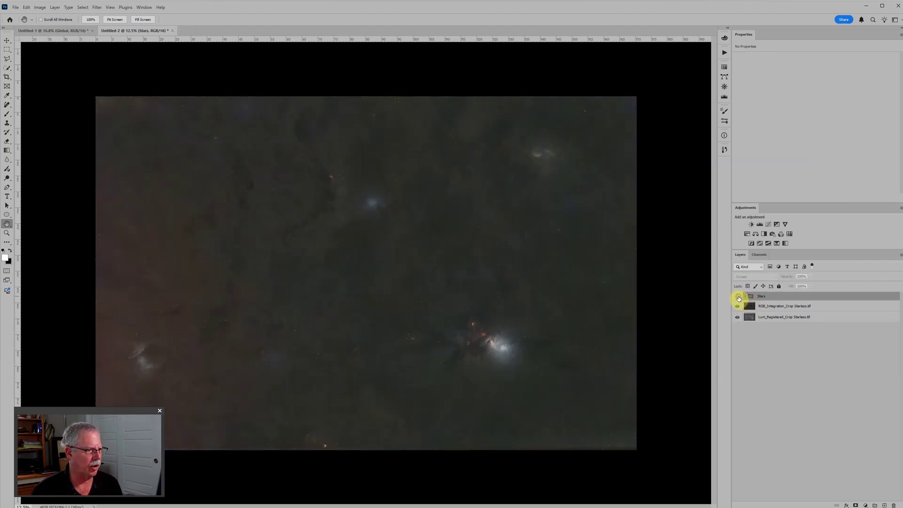
left_click(791, 306)
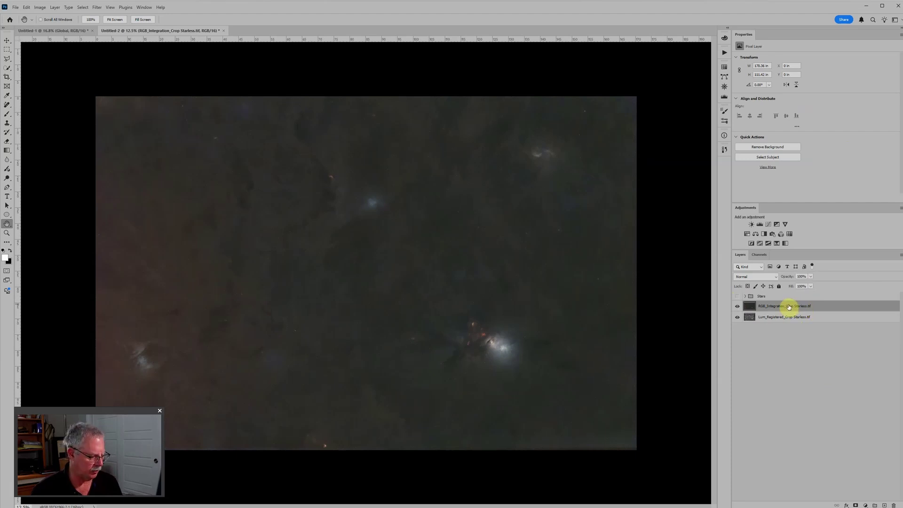
key("ctrl+g")
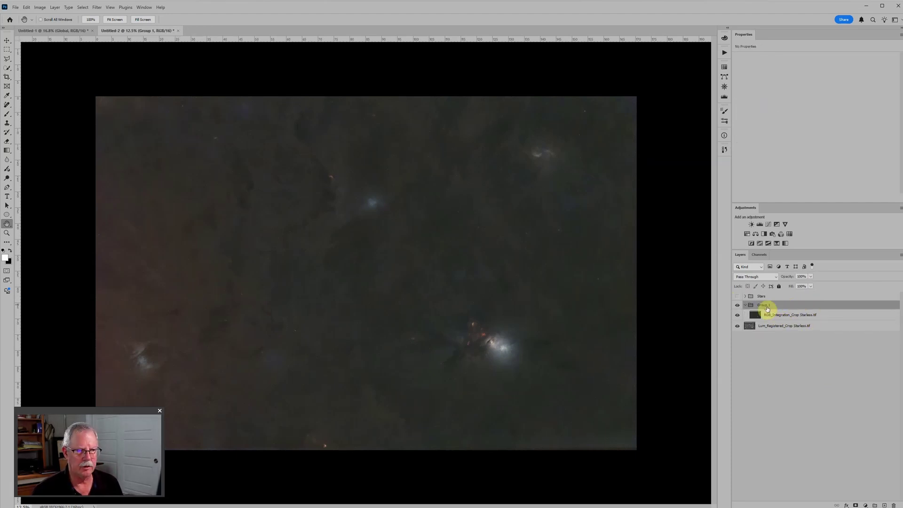
double_click(767, 305)
type("RGB")
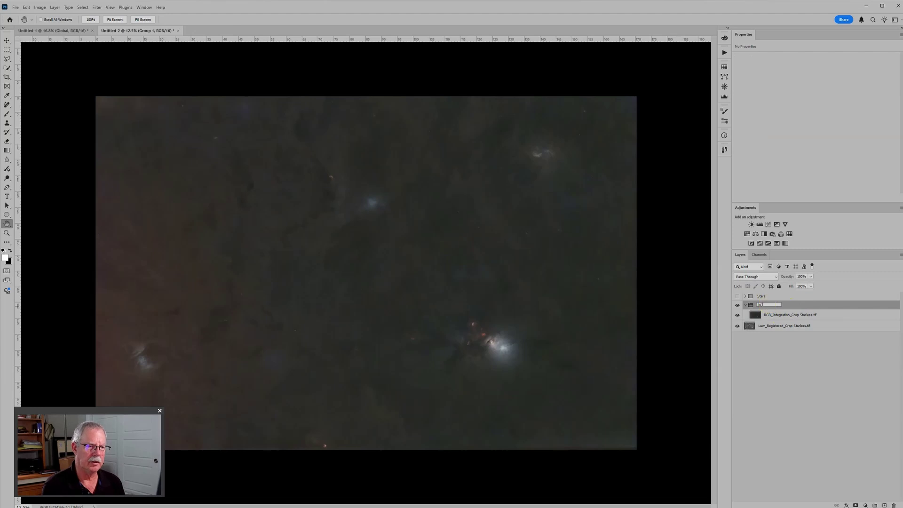
key("Return")
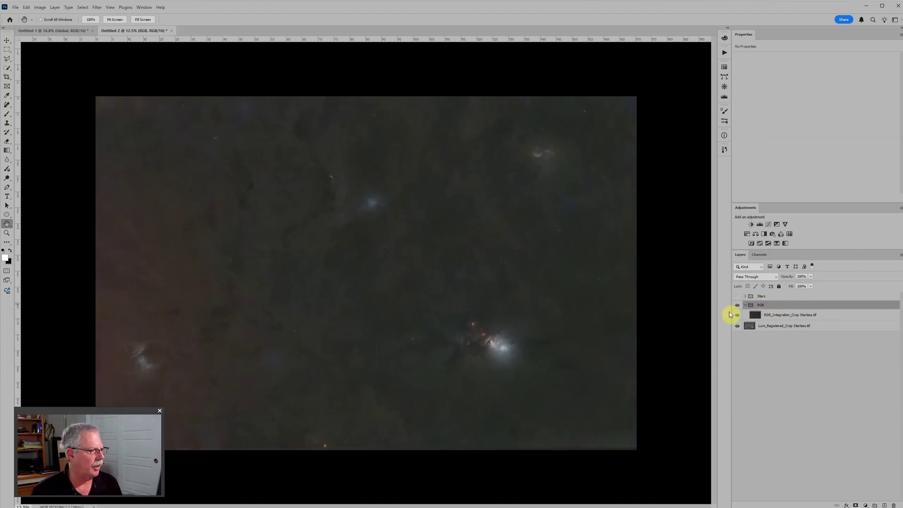
Set the RGB group's blend mode to Color and collapse the group
left_click(759, 277)
left_click(768, 473)
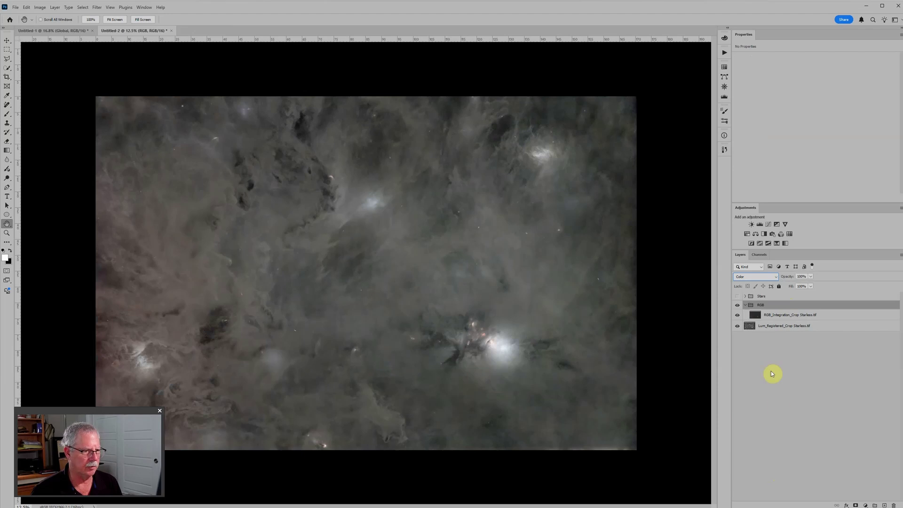
left_click(746, 305)
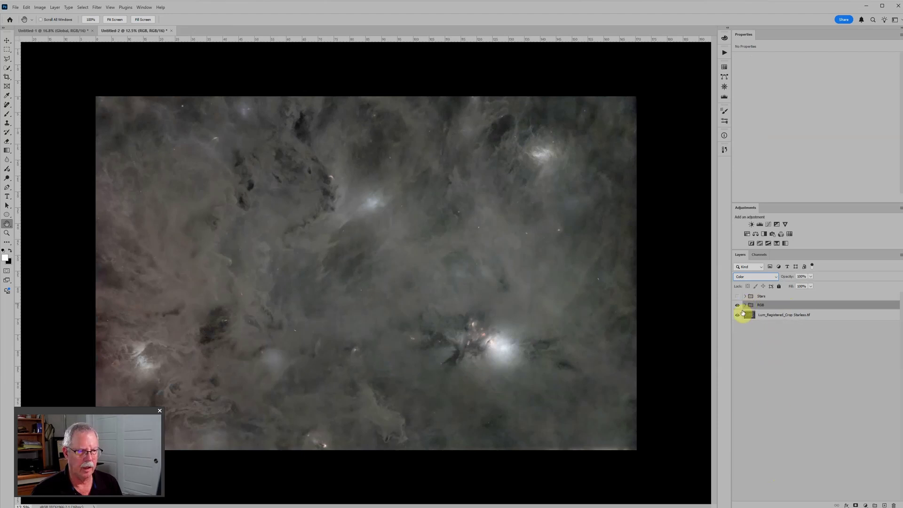
Hide the RGB group and put the Lum_Registered_Crop Starless layer in a new group named Lum
left_click(738, 305)
left_click(760, 315)
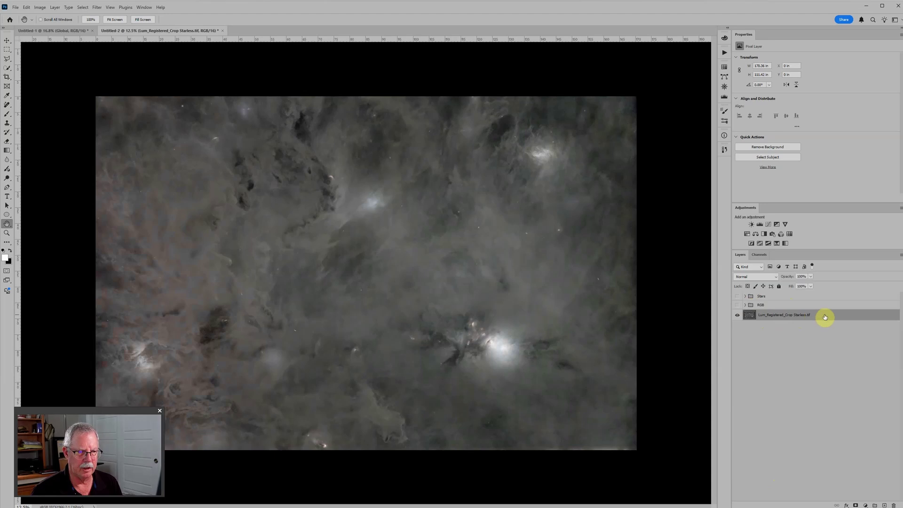
key("ctrl+g")
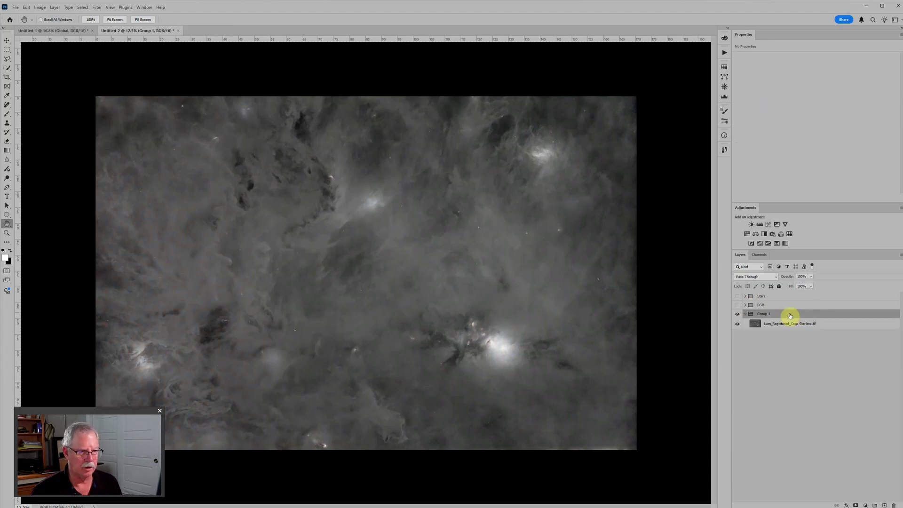
double_click(771, 314)
type("Lum")
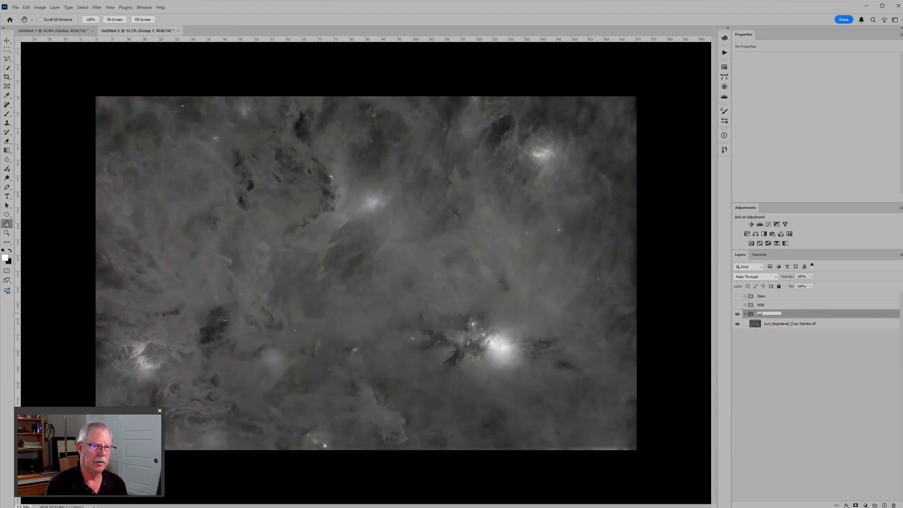
key("Return")
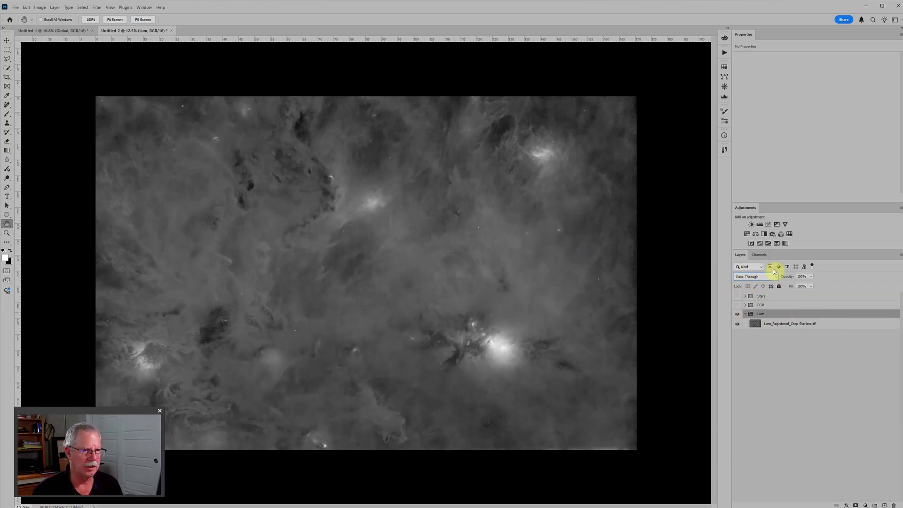
Add a Levels adjustment above the luminance layer in the Lum group, darken its midtones to 0.74, and inspect the dark nebula areas
left_click(761, 225)
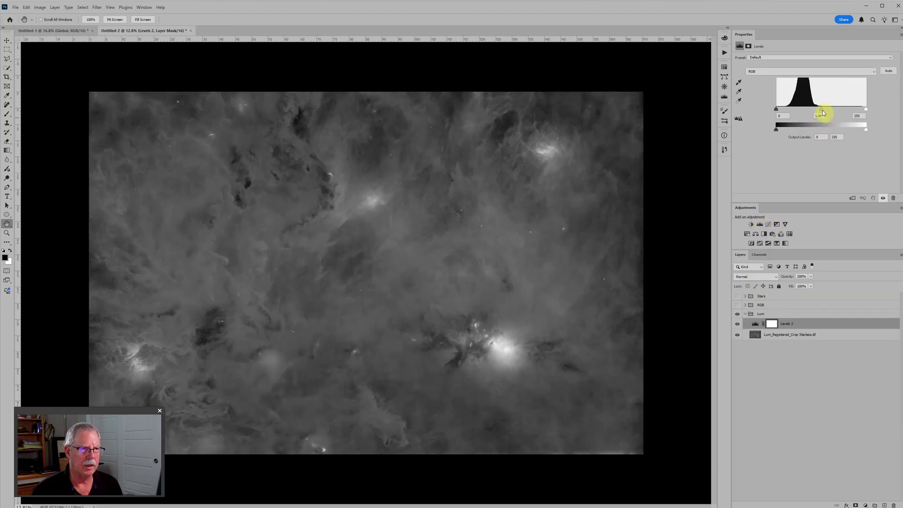
left_click_drag(823, 112, 828, 112)
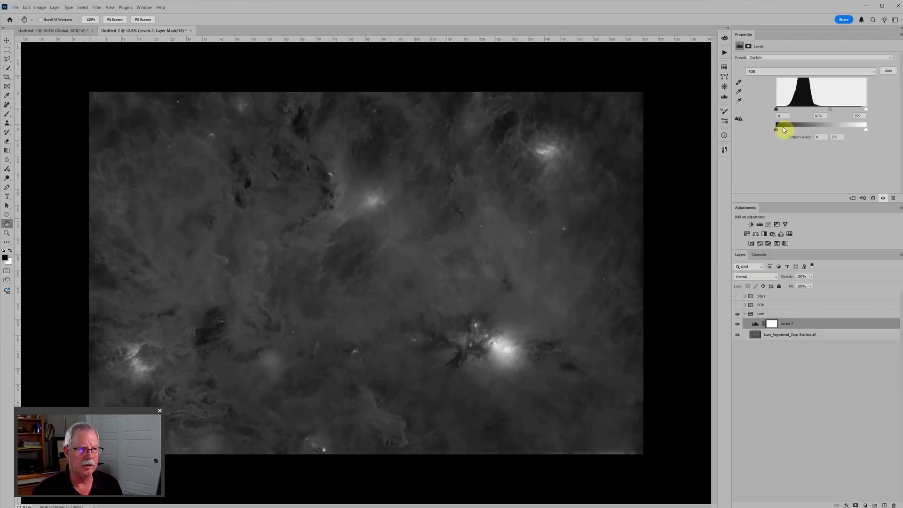
scroll(134, 351, "up", 5)
scroll(179, 347, "up", 6)
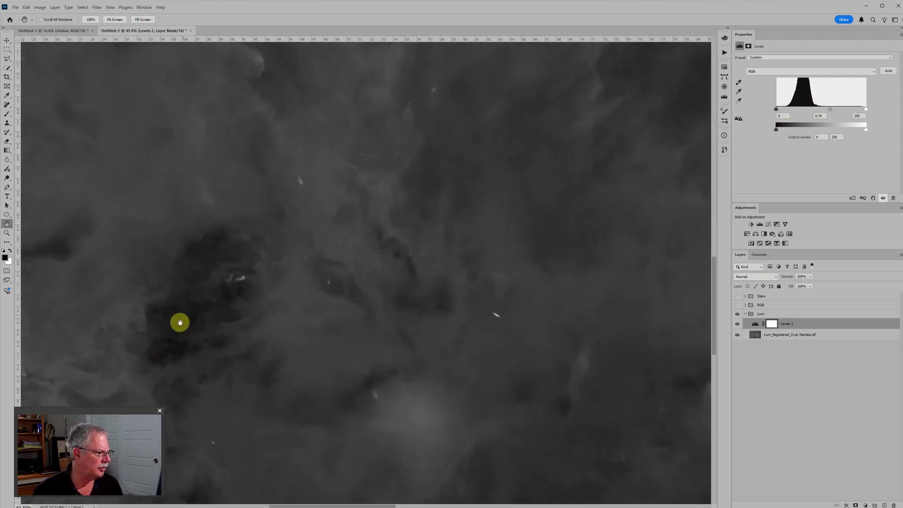
scroll(183, 360, "down", 3)
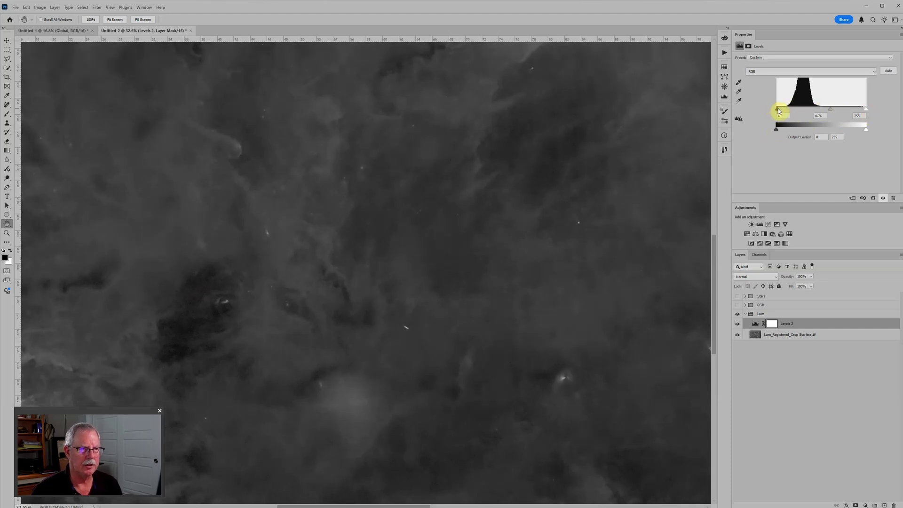
Raise the black output level of the Lum group's Levels adjustment to 13 and check the darkest nebula area
left_click_drag(779, 111, 770, 129)
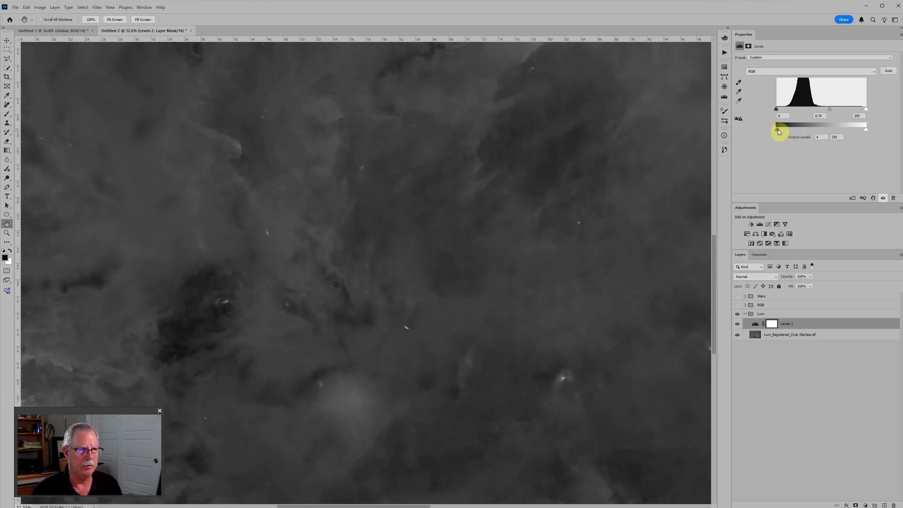
left_click_drag(780, 131, 783, 131)
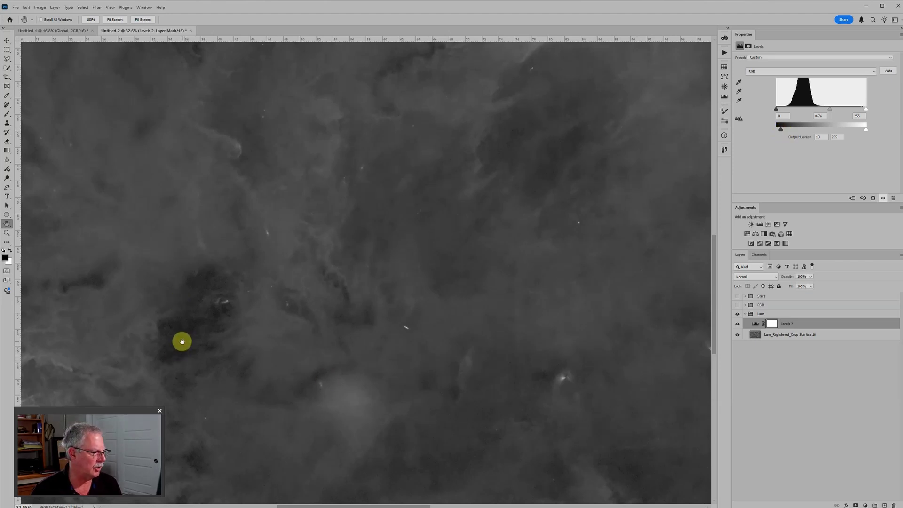
scroll(182, 341, "up", 1)
scroll(182, 341, "up", 1)
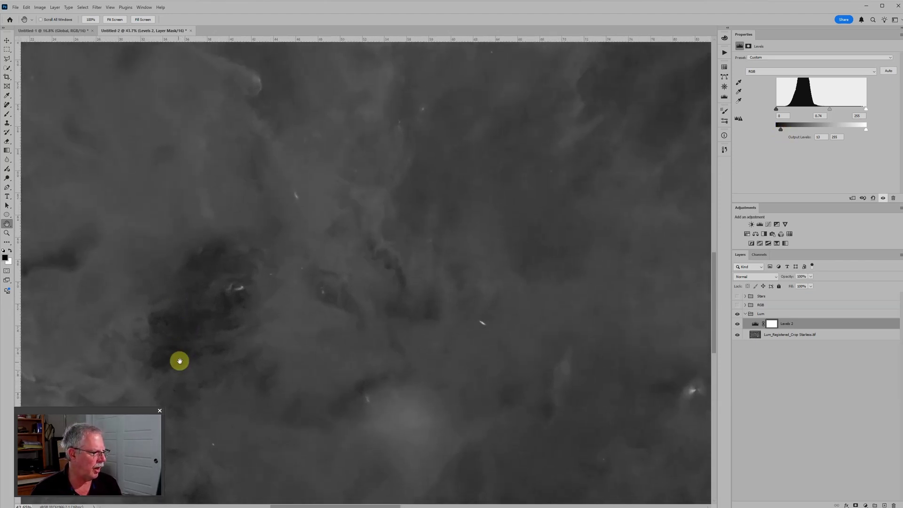
Set the Lum group's Levels white input to 245 and midtones to 0.63, and show the RGB group again
scroll(187, 347, "down", 5)
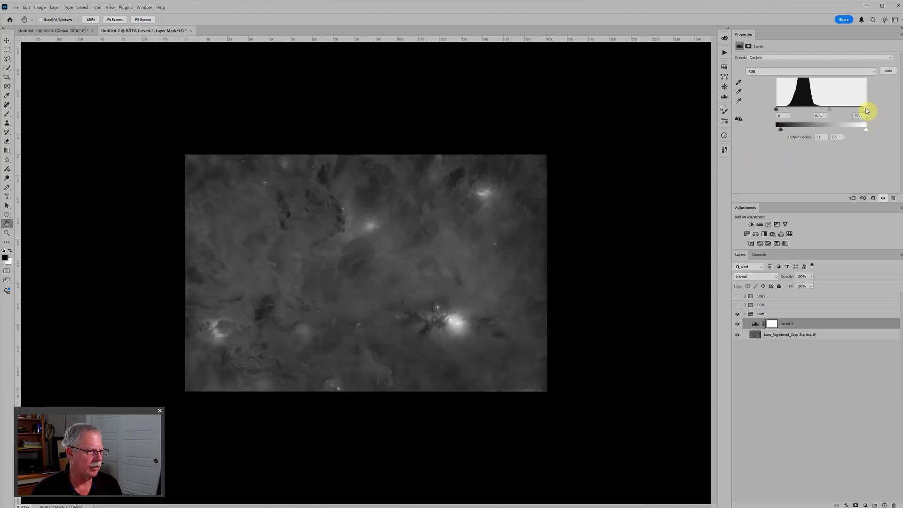
left_click_drag(867, 110, 834, 110)
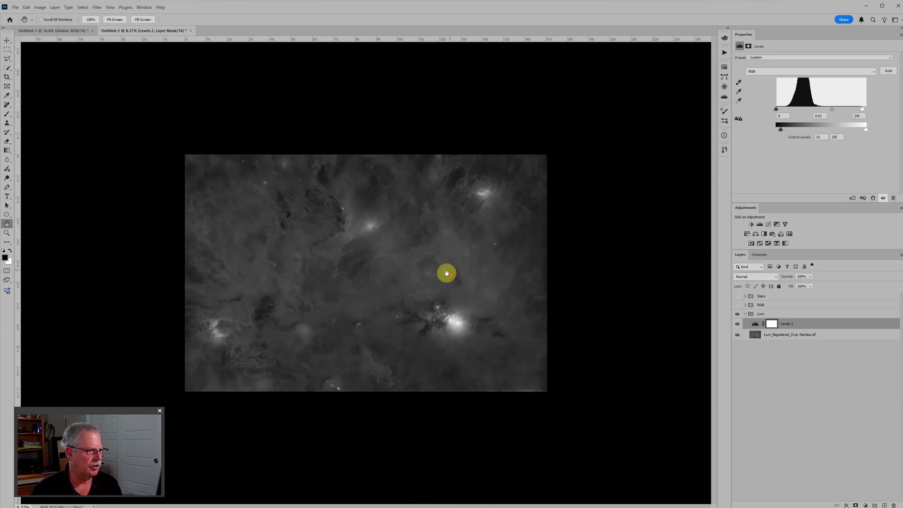
scroll(445, 273, "up", 2)
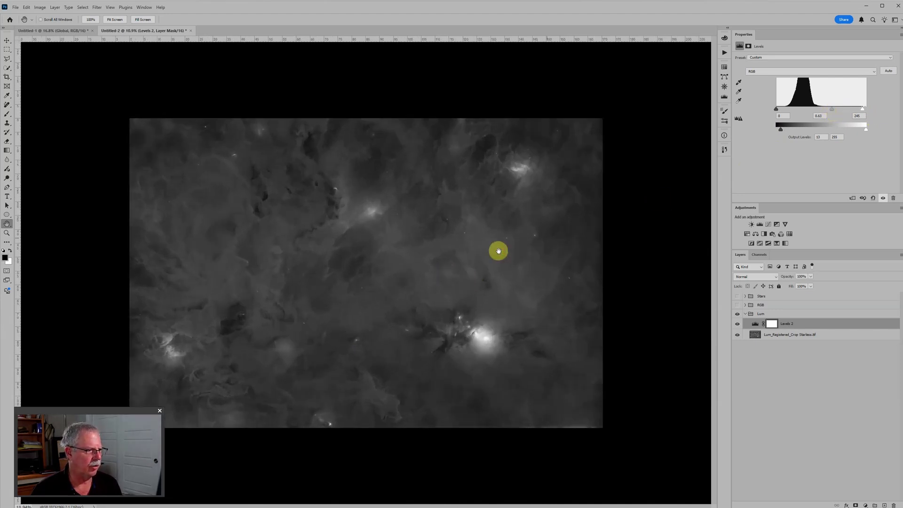
left_click(738, 306)
scroll(480, 312, "down", 1)
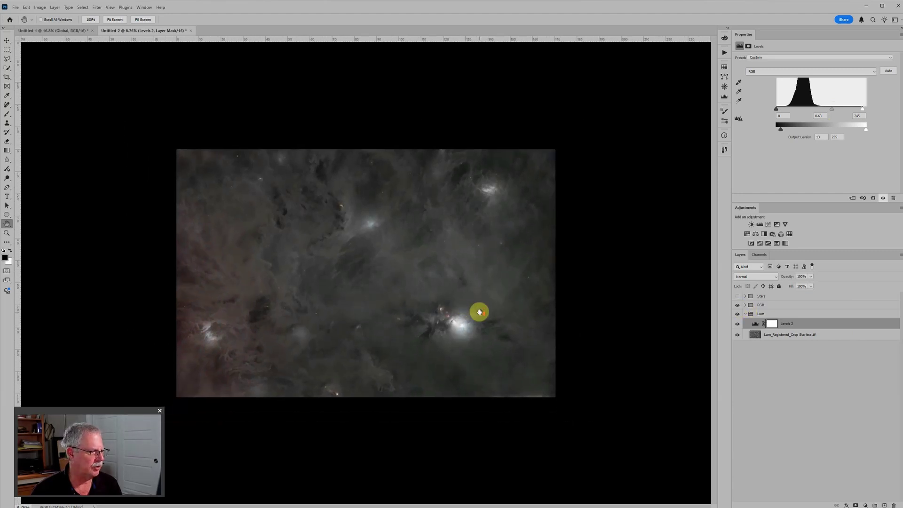
Expand the RGB group and compare the group's blend mode with that of the starless RGB layer inside it
left_click(754, 324)
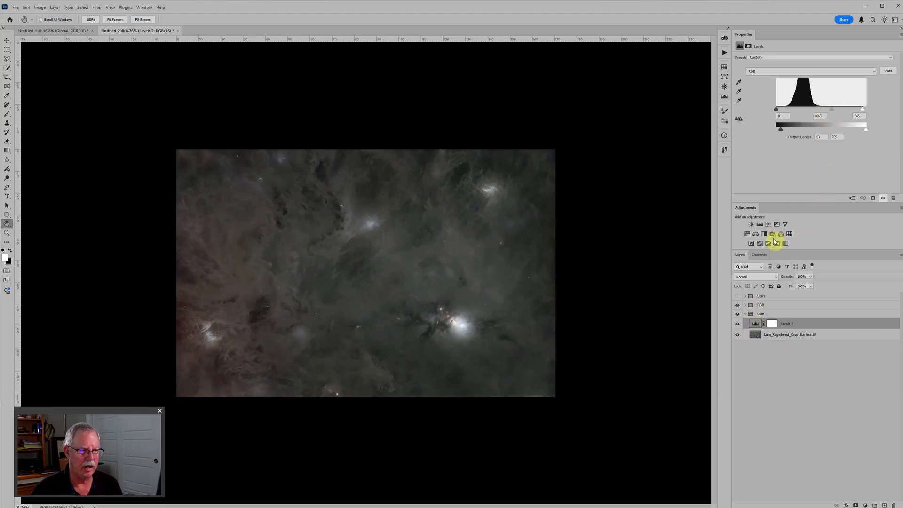
left_click(745, 305)
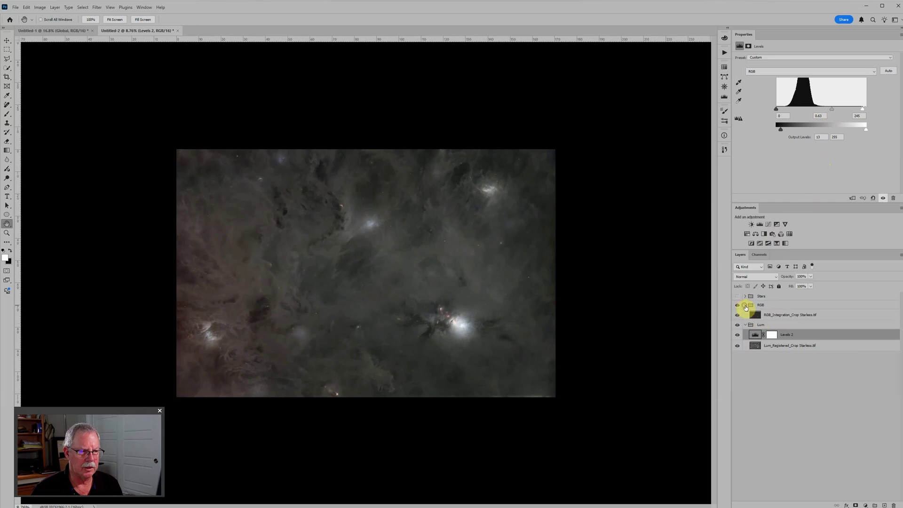
left_click(763, 306)
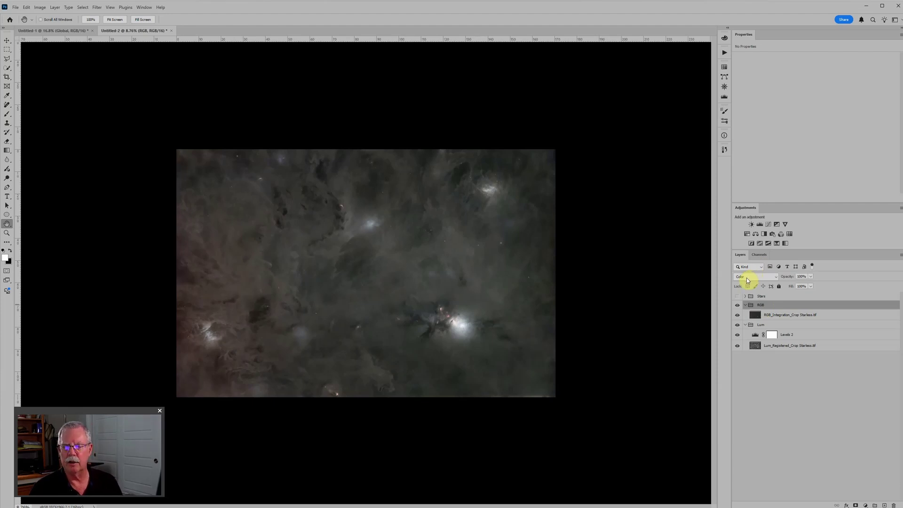
left_click(783, 315)
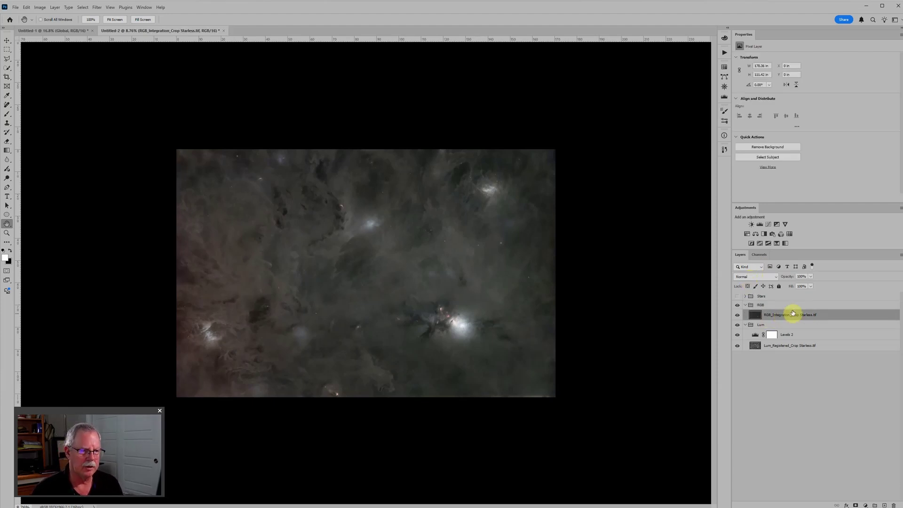
Try a Levels adjustment above the starless RGB layer with midtones at 1.08, and delete that adjustment
left_click(760, 225)
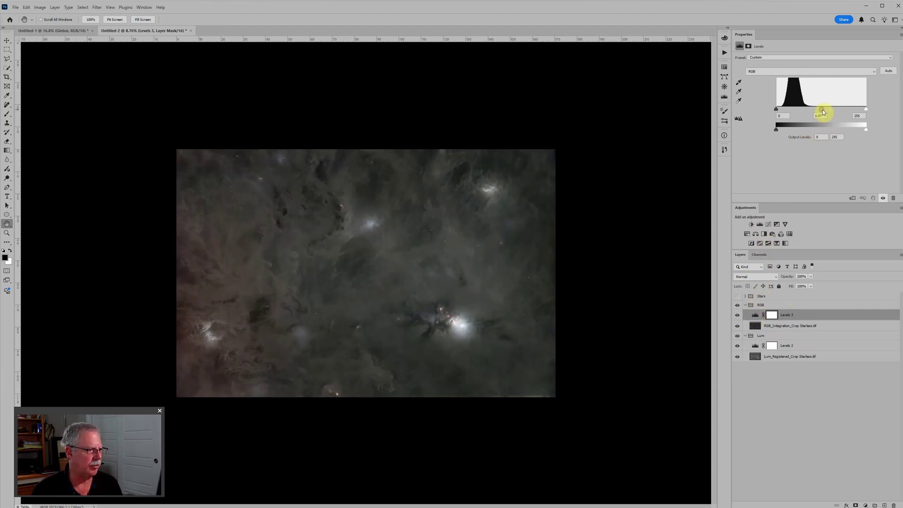
left_click_drag(823, 112, 754, 122)
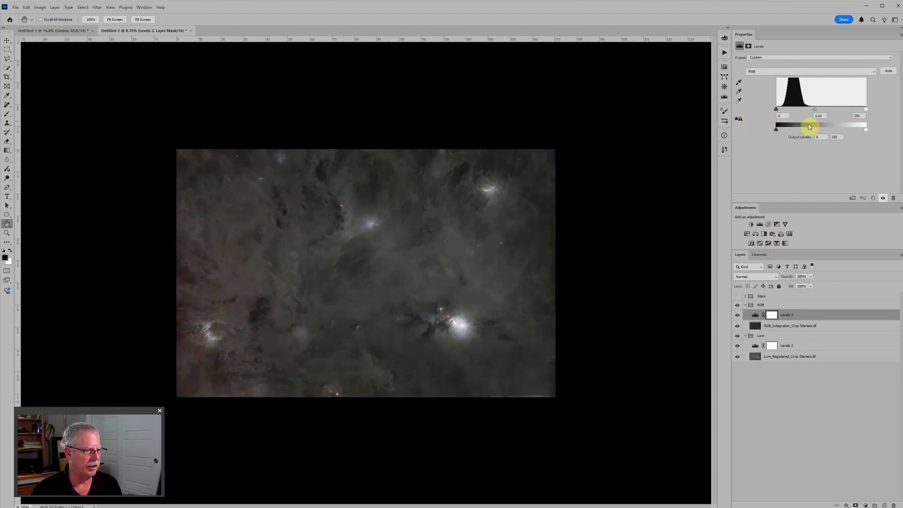
left_click_drag(823, 129, 820, 124)
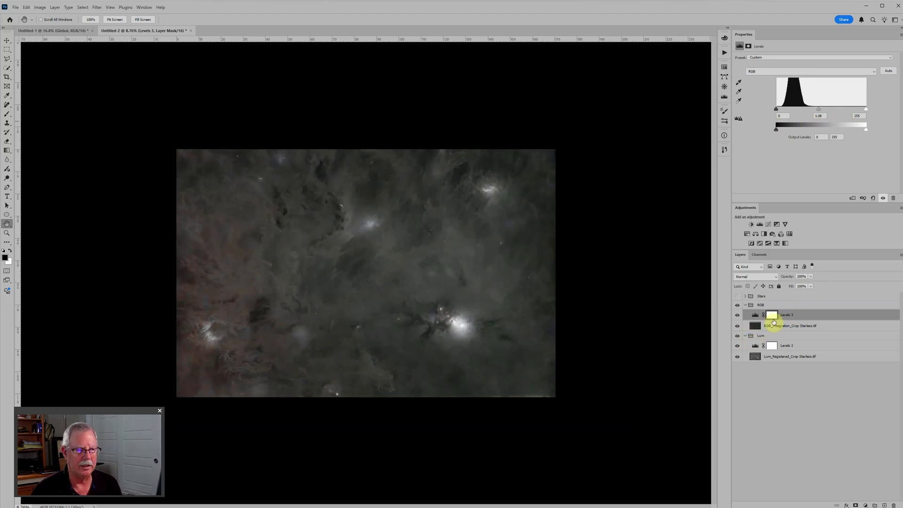
left_click(895, 198)
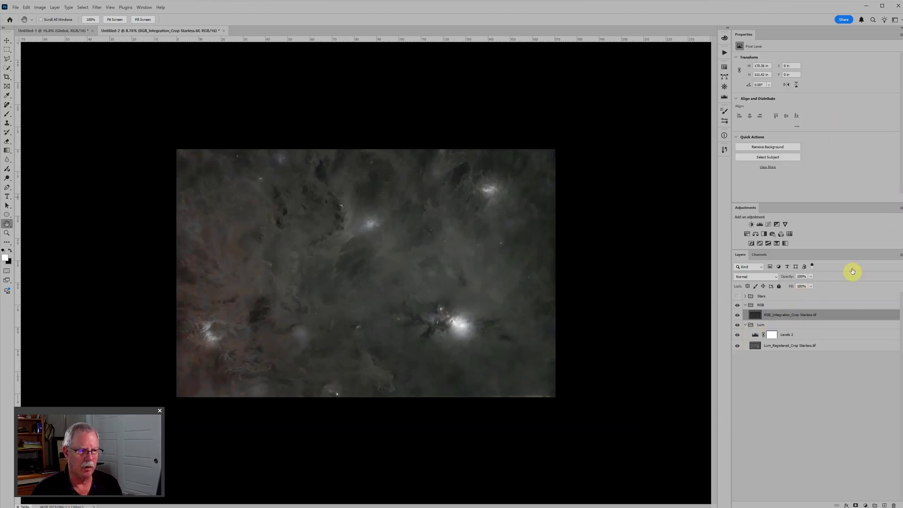
Darken the midtones of the Lum group's Levels adjustment to 0.52, and show the Stars group to check the combined image
left_click(756, 335)
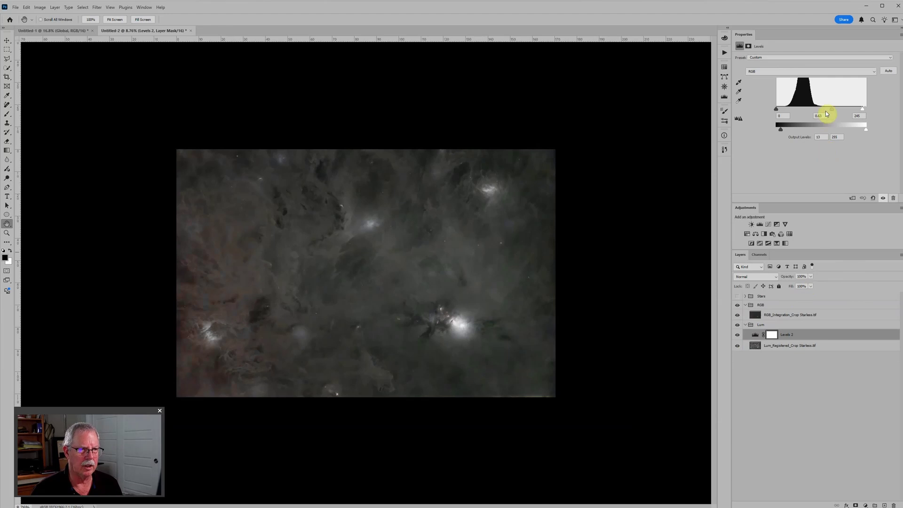
left_click_drag(831, 109, 839, 111)
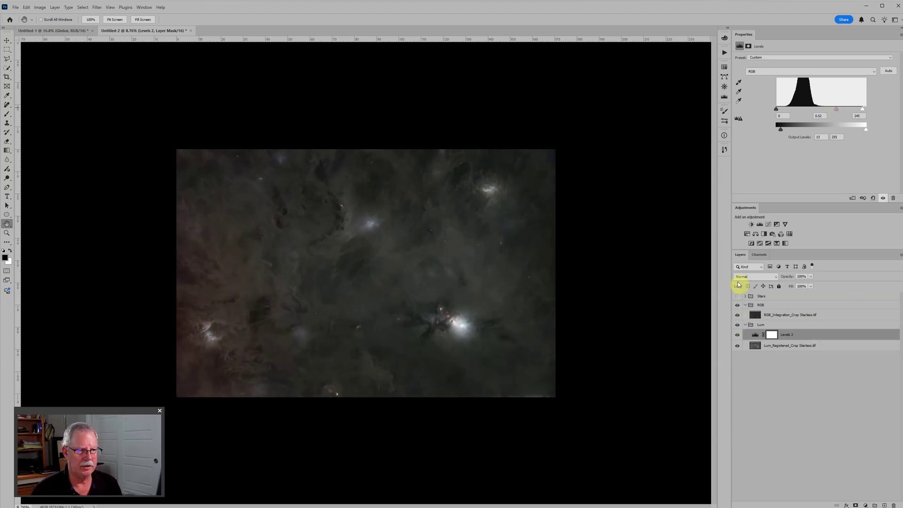
left_click(737, 296)
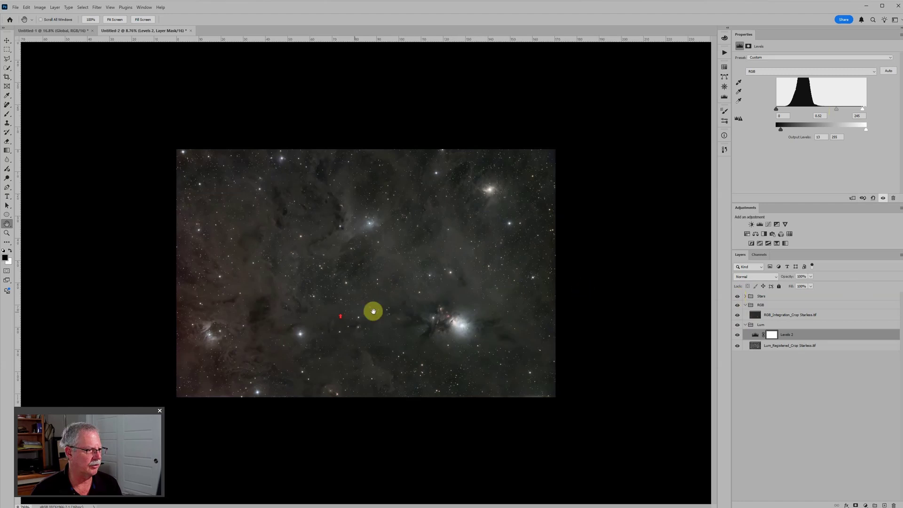
scroll(325, 314, "up", 4)
scroll(324, 315, "down", 2)
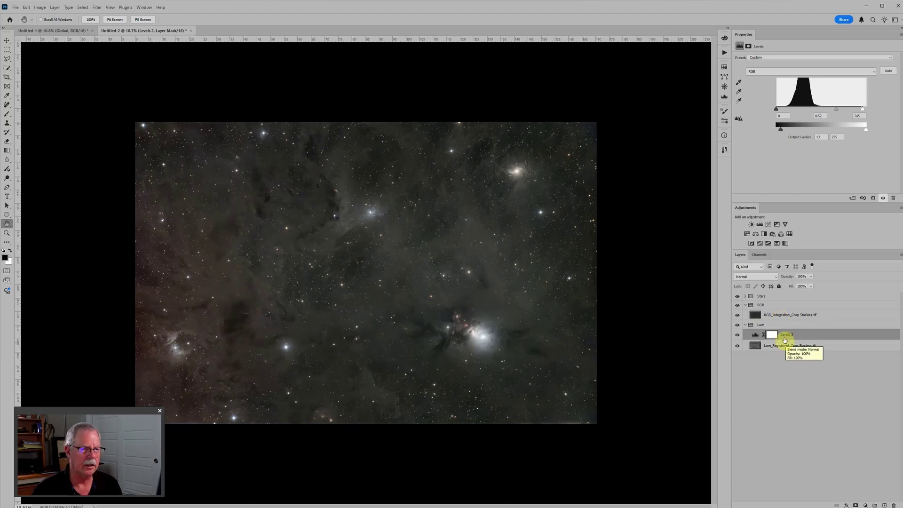
Convert the starless luminance layer in the Lum group to a smart object
left_click(786, 347)
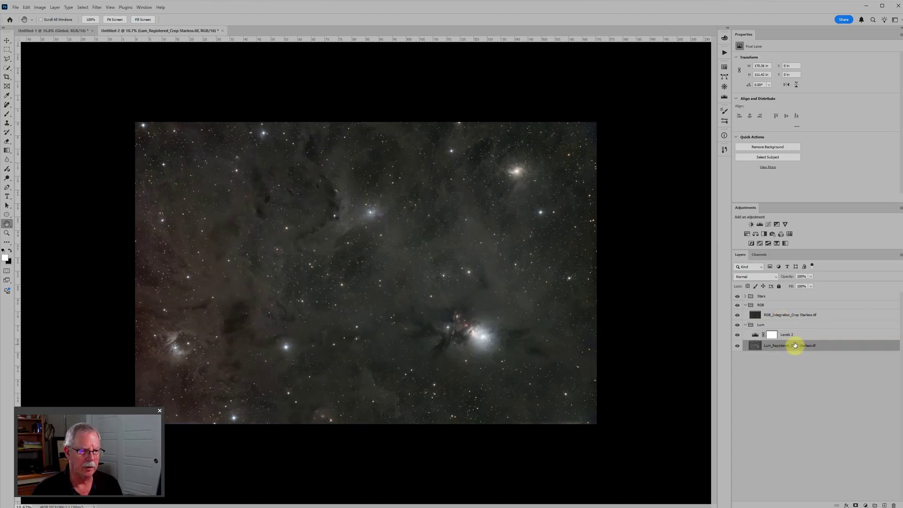
key("ctrl+plus")
key("ctrl+plus")
scroll(528, 405, "up", 4)
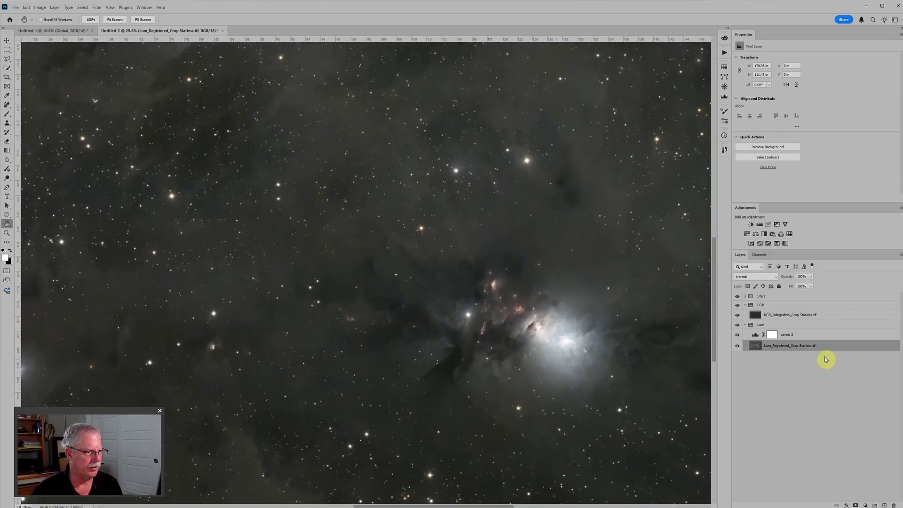
right_click(845, 347)
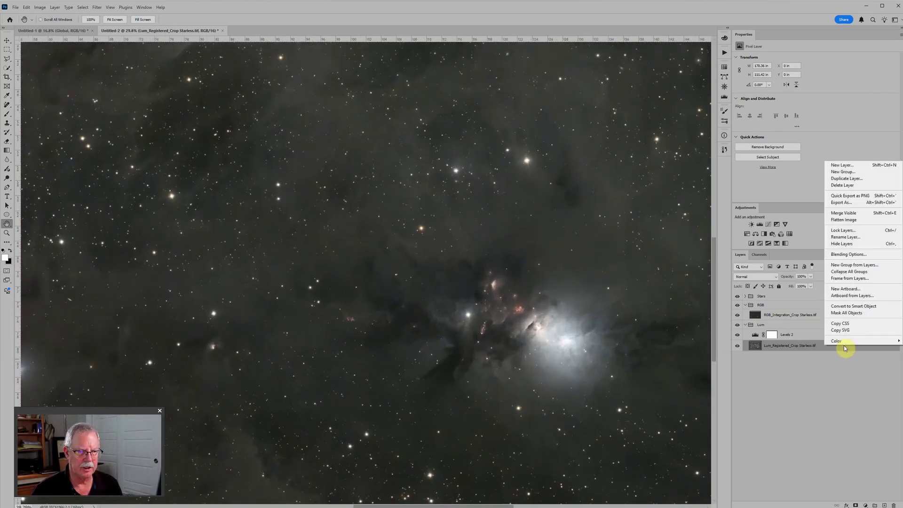
left_click(853, 307)
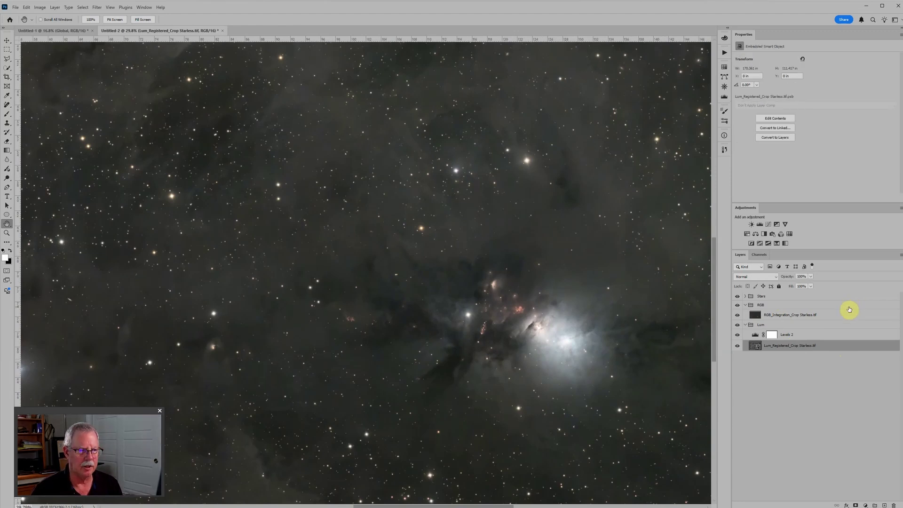
Apply Smart Sharpen to the starless luminance layer with amount 390%, radius 5.7 px, noise reduction 39% and Lens Blur removal, and inspect the nebula
left_click(98, 8)
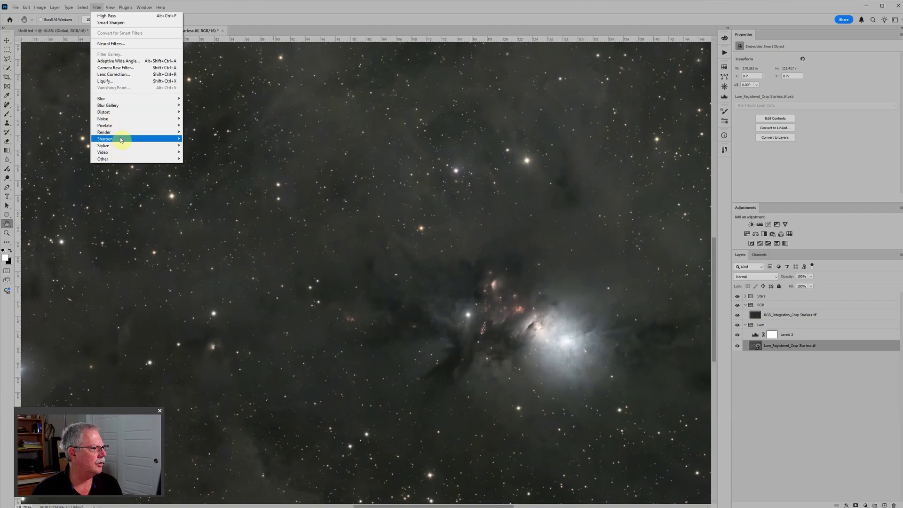
mouse_move(120, 138)
left_click(208, 159)
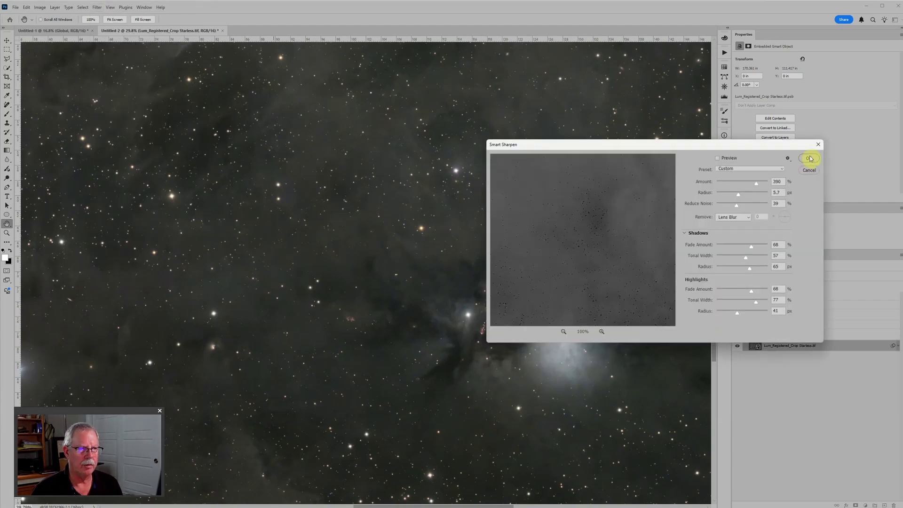
left_click(809, 160)
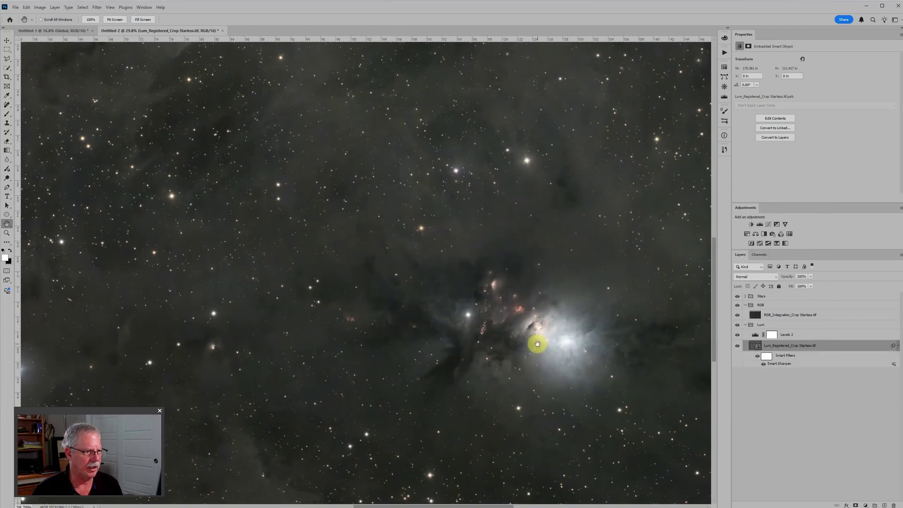
scroll(538, 344, "up", 4)
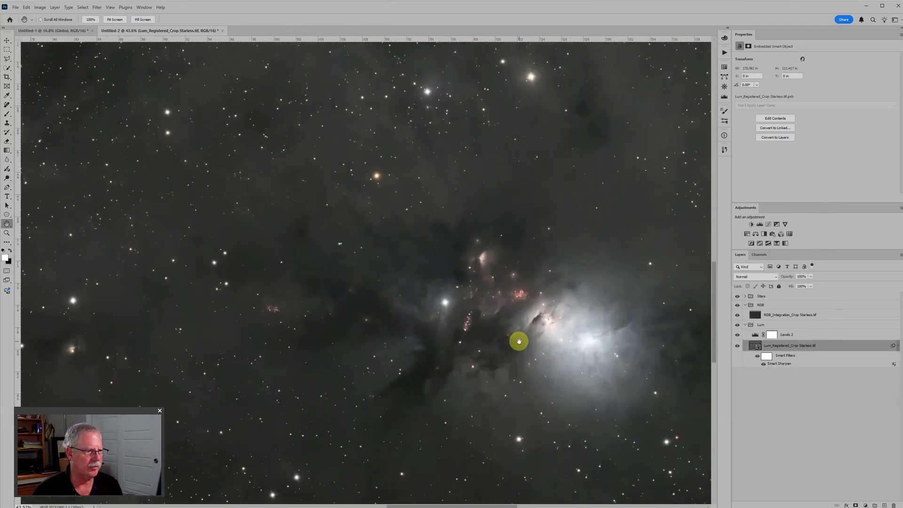
scroll(519, 341, "down", 1)
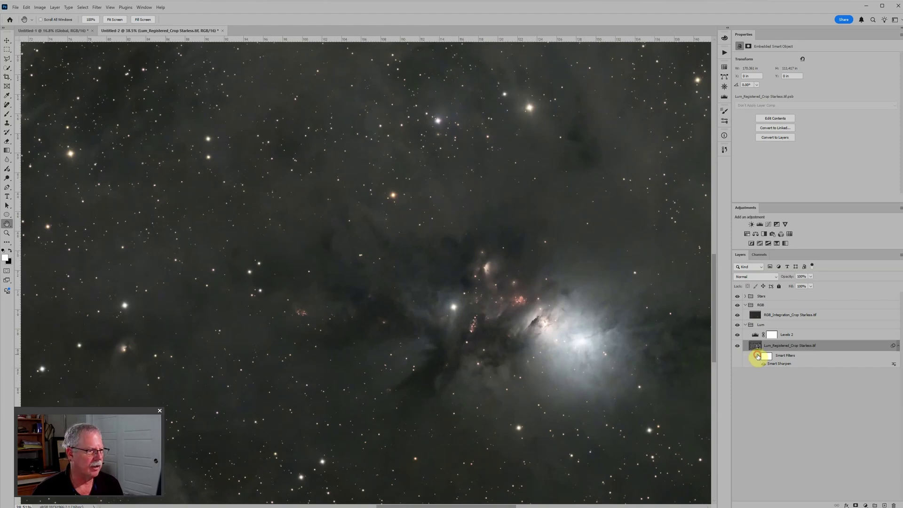
Convert the sharpened luminance layer to a smart object again and apply a High Pass filter to it
right_click(834, 348)
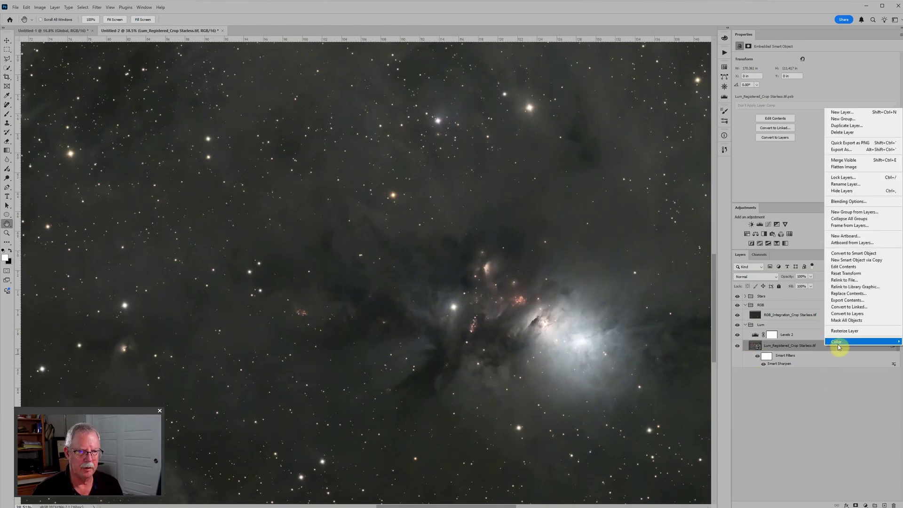
left_click(853, 254)
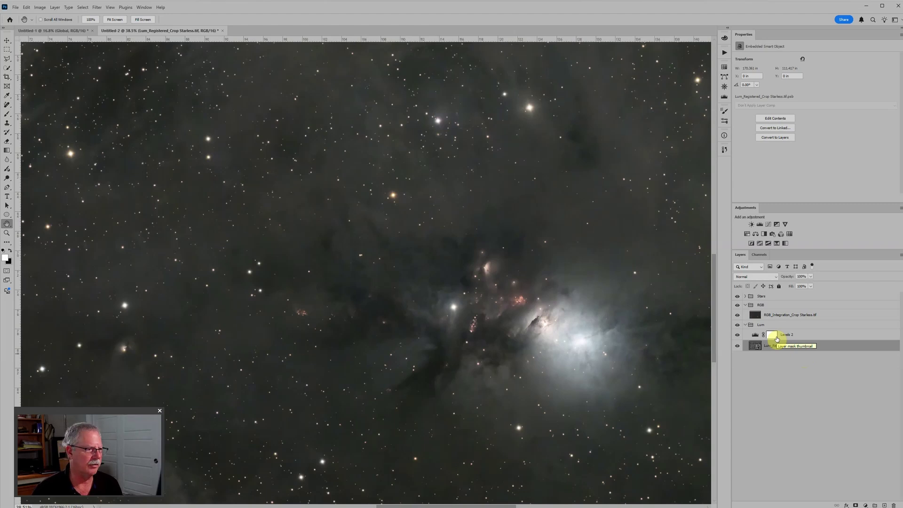
scroll(558, 317, "down", 5)
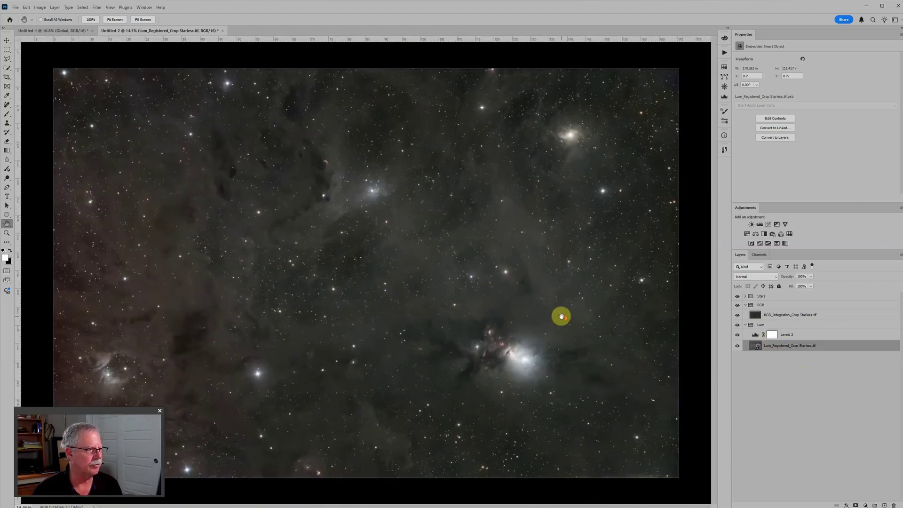
left_click(97, 8)
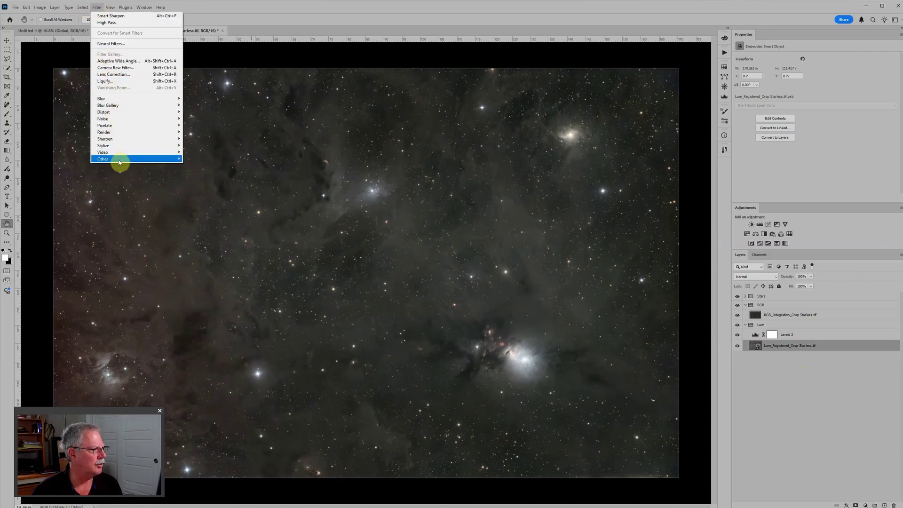
mouse_move(119, 162)
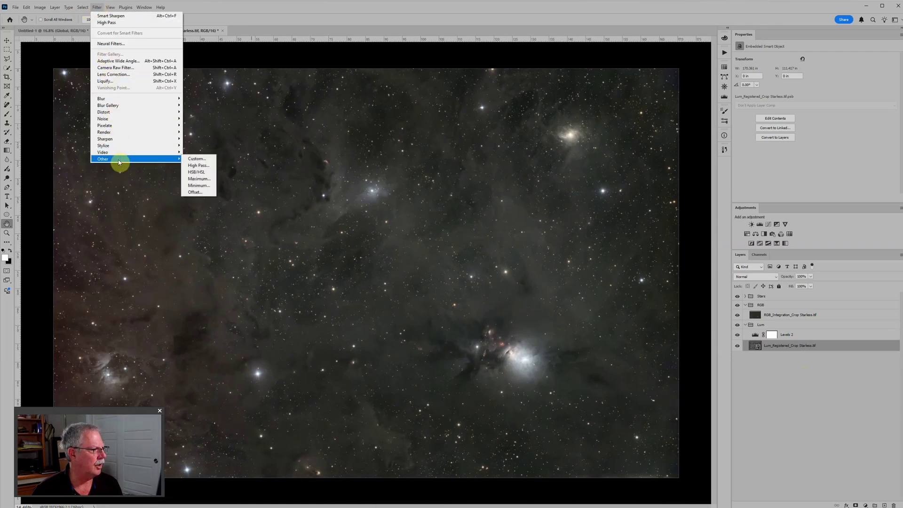
left_click(203, 165)
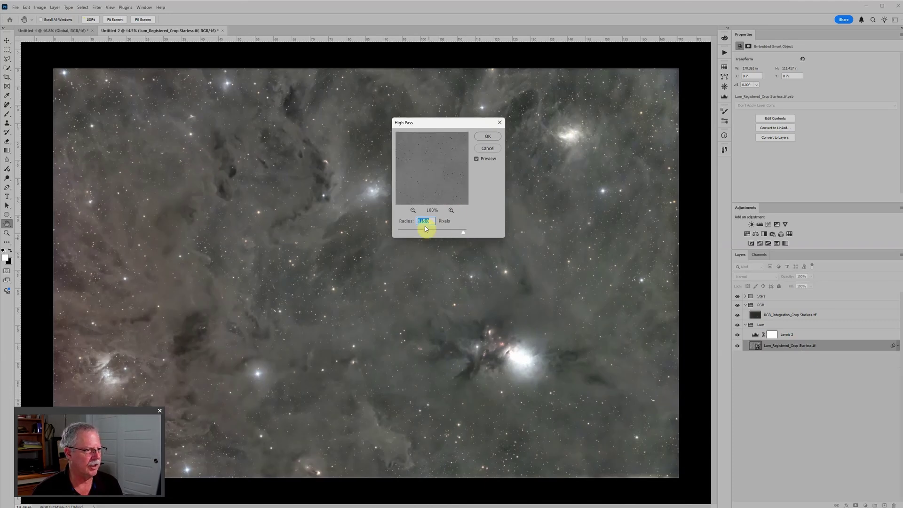
left_click(491, 138)
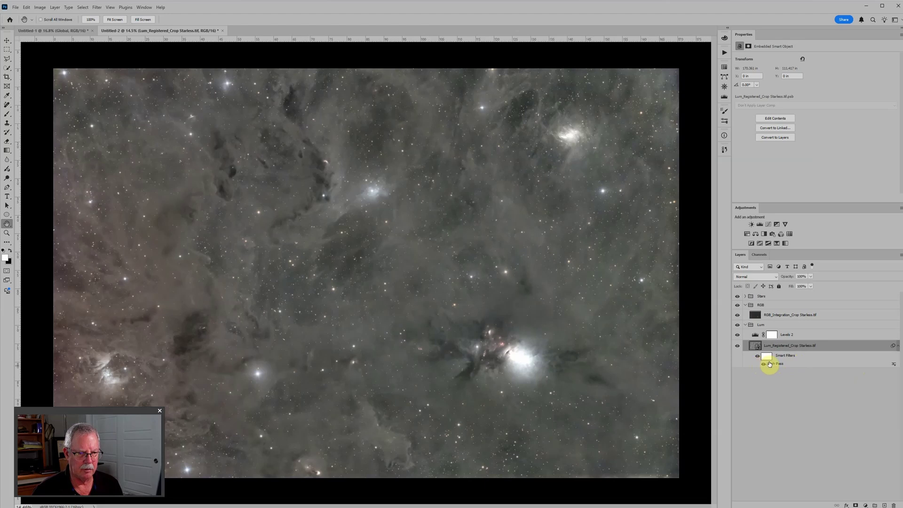
Set the High Pass smart filter's blend mode to Soft Light at 100% opacity
double_click(893, 364)
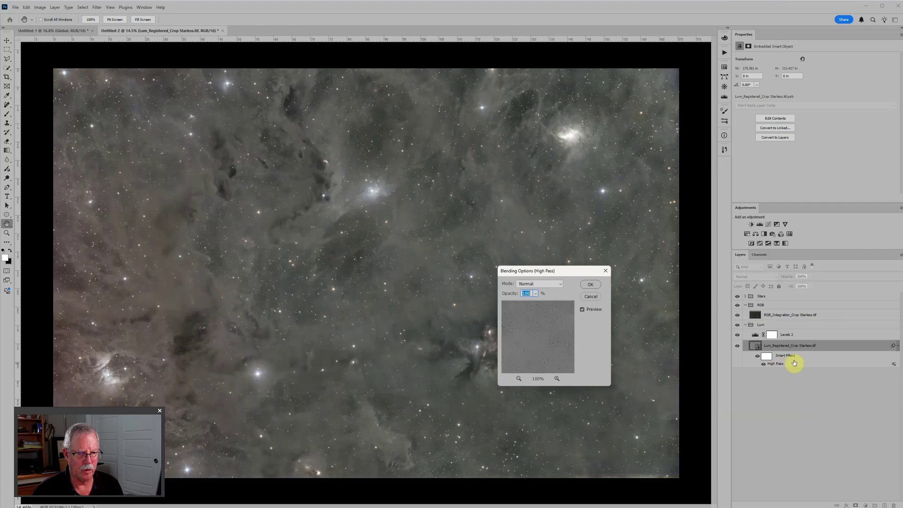
left_click(561, 286)
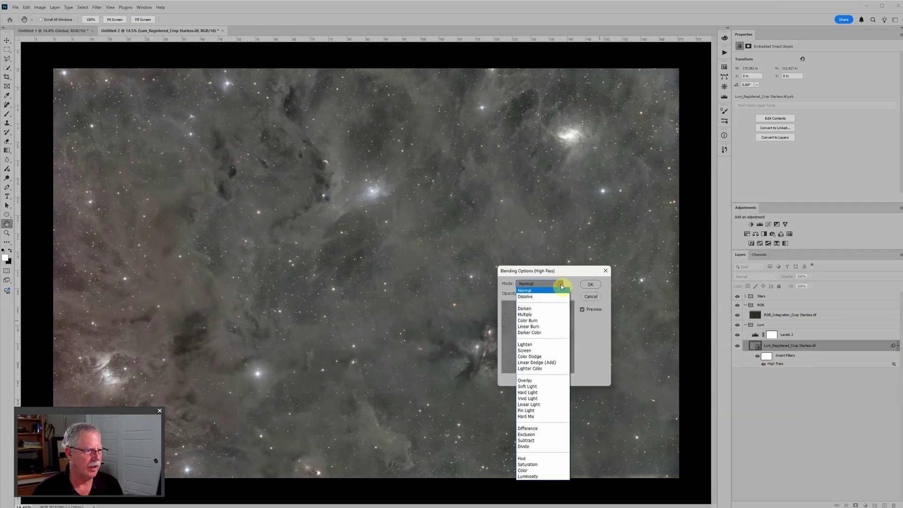
left_click(538, 387)
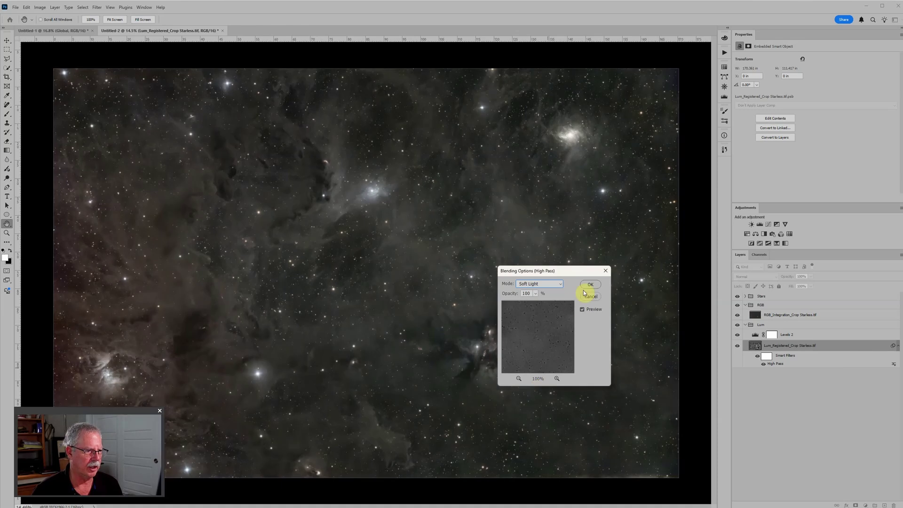
left_click(590, 284)
Compare the whole image with the luminance layer's High Pass filter off and on
scroll(429, 285, "down", 3)
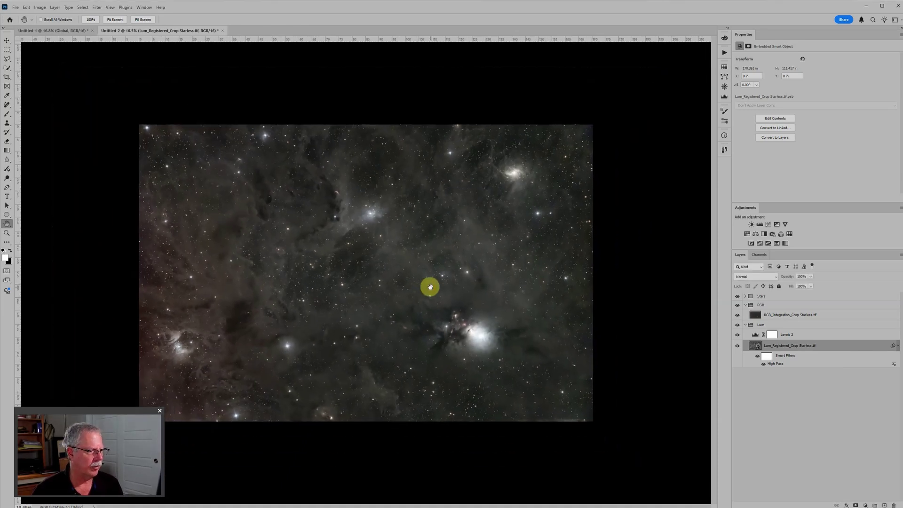
left_click(758, 357)
left_click(758, 357)
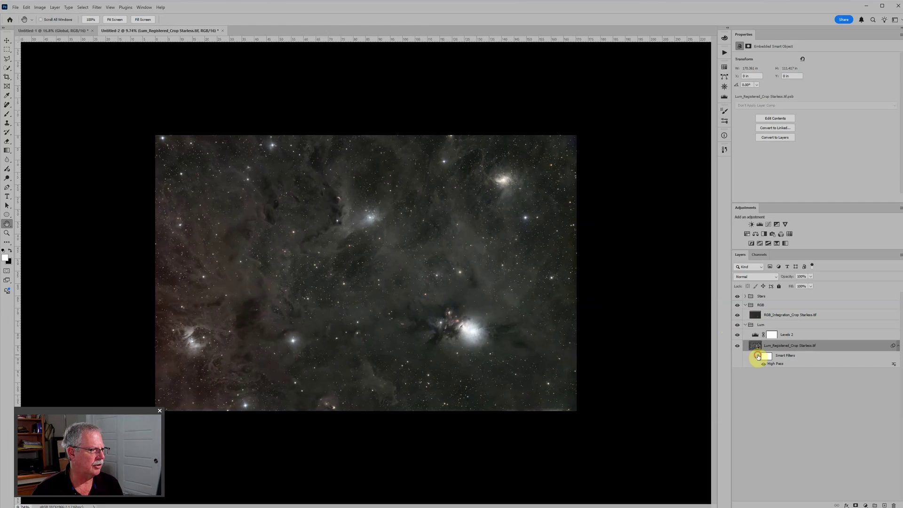
left_click(758, 357)
left_click(758, 357)
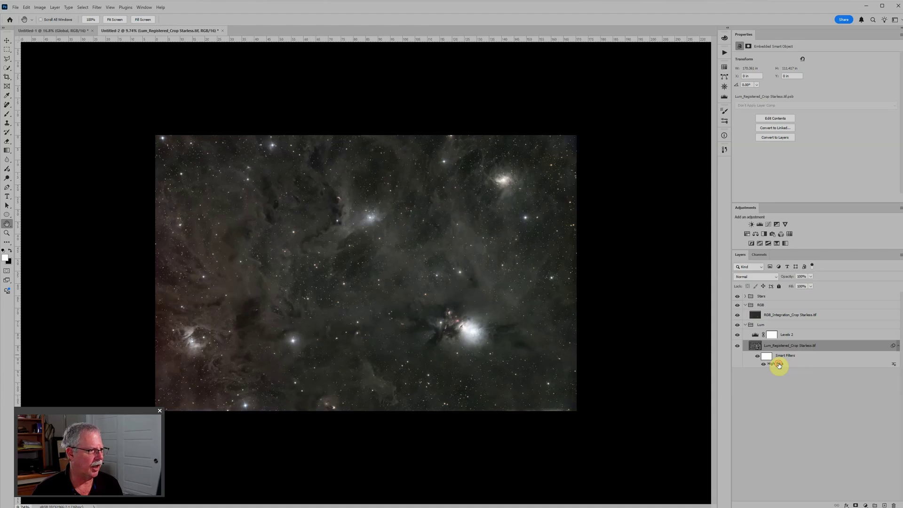
Reopen the High Pass filter's settings and increase its radius slightly
double_click(777, 363)
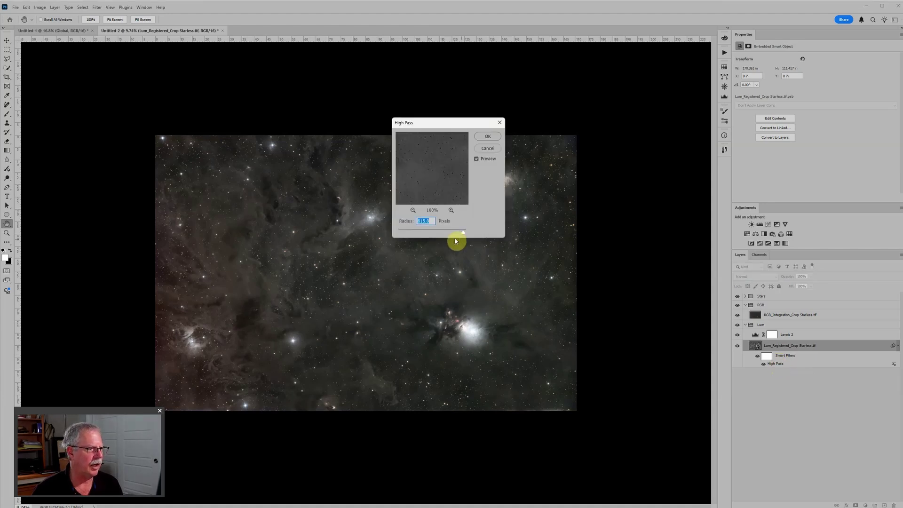
mouse_move(463, 234)
left_mouse_down()
mouse_move(434, 233)
mouse_move(465, 235)
left_mouse_up()
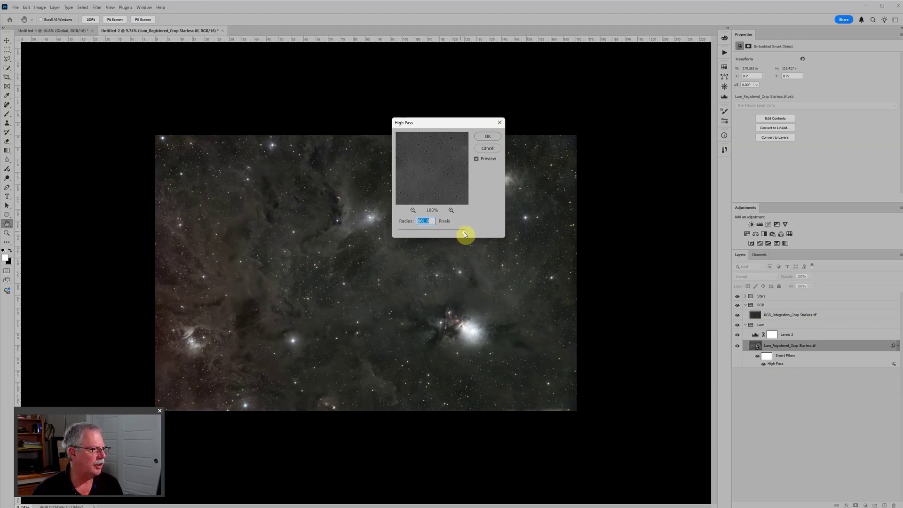
left_click(488, 137)
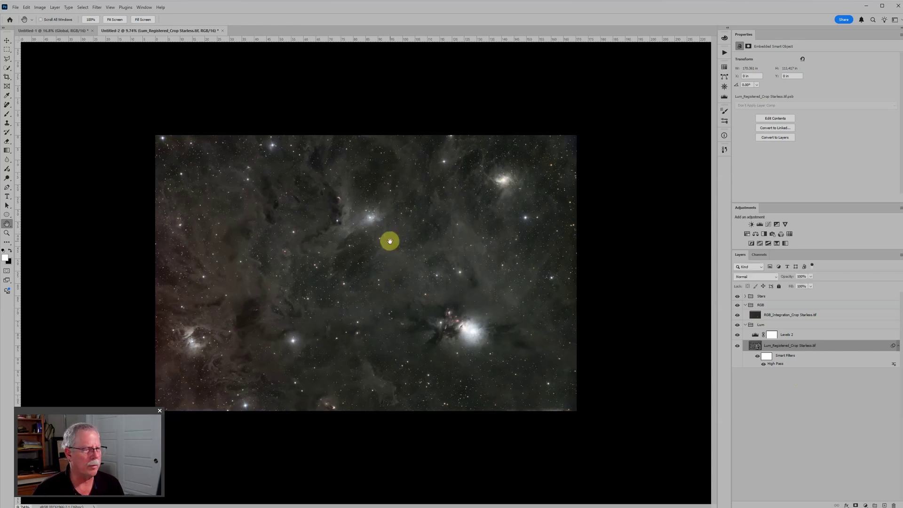
Compare the bright blue-white nebula close up with the luminance layer's smart filters off and on
scroll(365, 273, "up", 3)
scroll(579, 391, "up", 5)
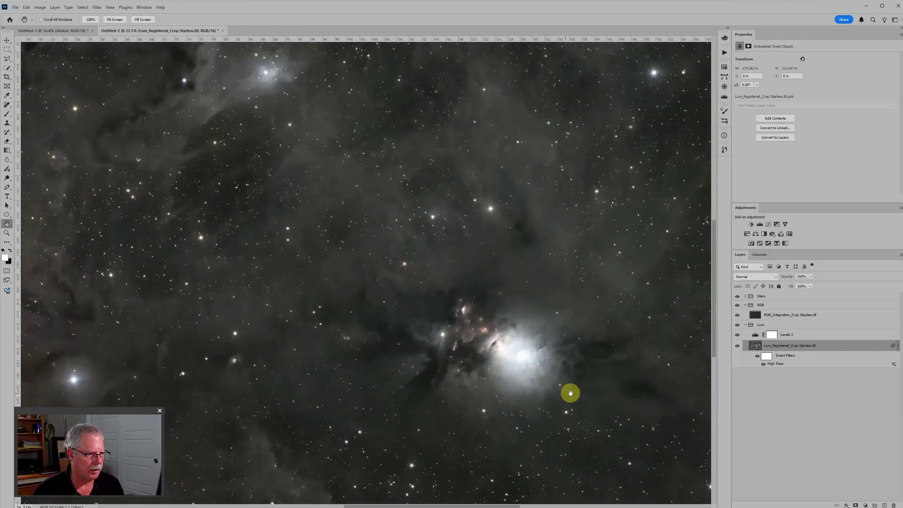
scroll(545, 378, "up", 1)
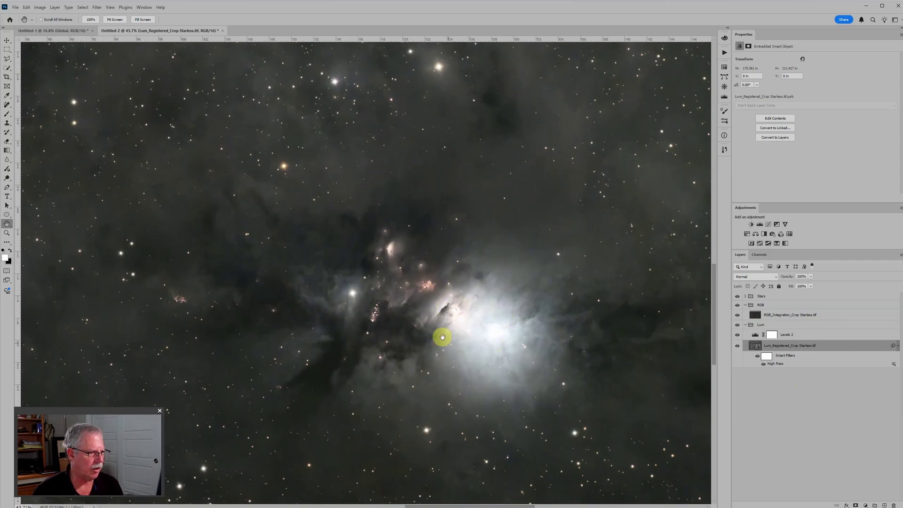
left_click(758, 358)
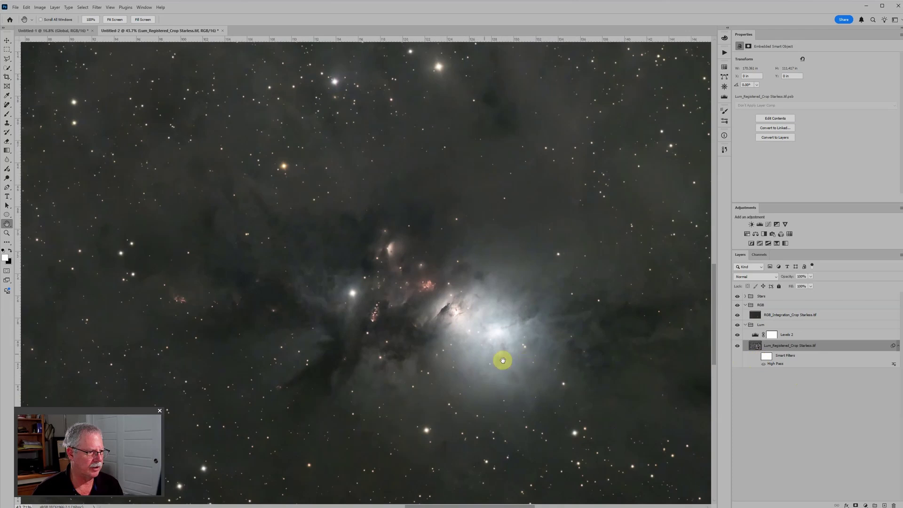
left_click(757, 357)
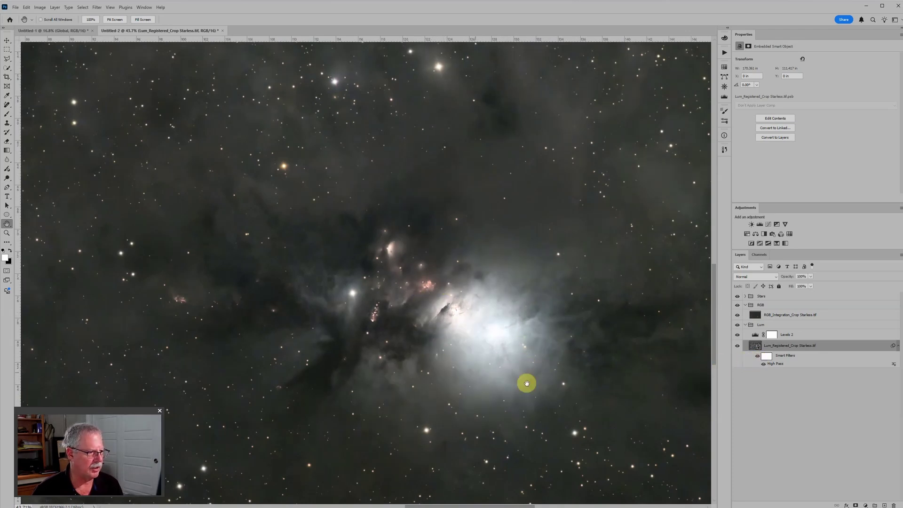
Paint black on the smart filter mask over the bright blue-white nebula core with a soft 900 px brush to hide the High Pass effect
left_click(767, 358)
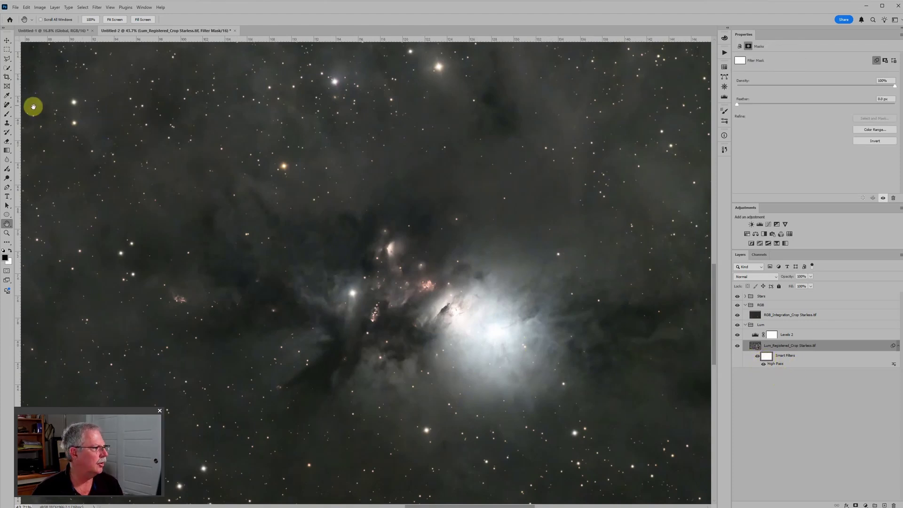
left_click(6, 112)
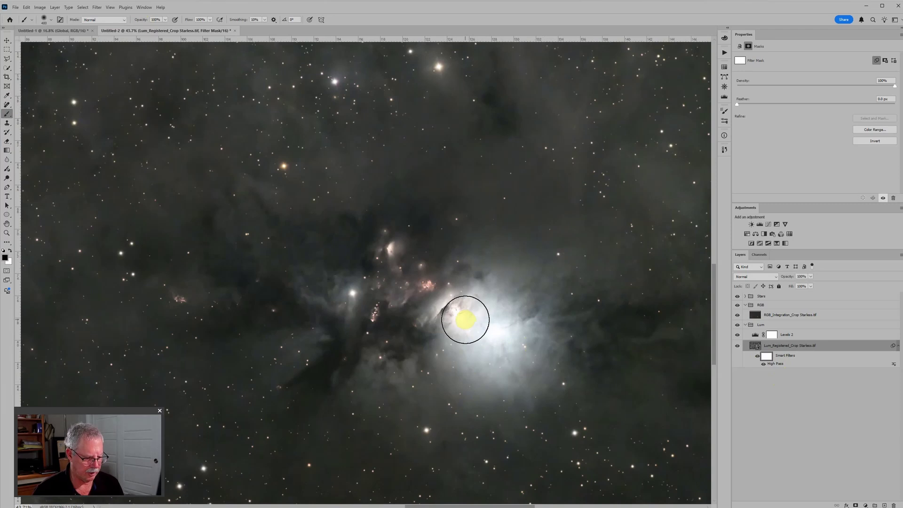
key("bracketright")
key("bracketright")
key("bracketright")
key("bracketright")
key("bracketright")
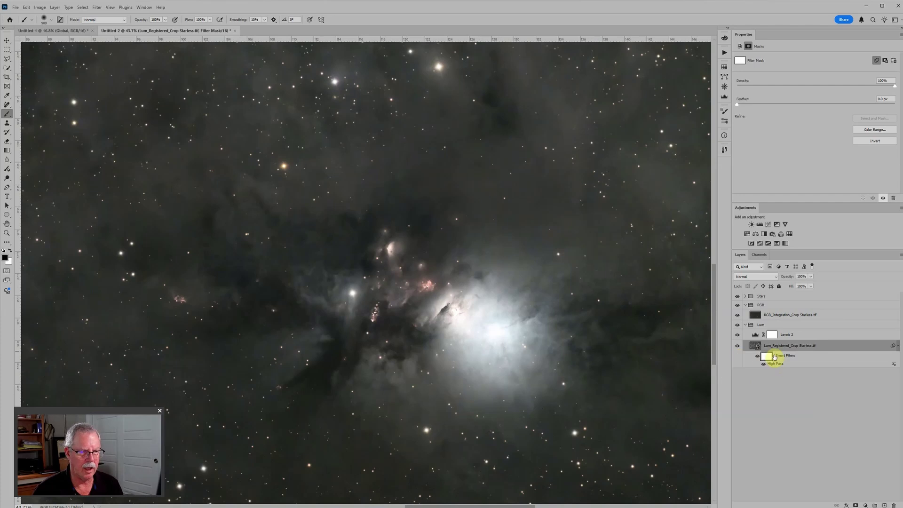
mouse_move(461, 325)
left_mouse_down()
mouse_move(508, 339)
mouse_move(480, 329)
mouse_move(467, 312)
mouse_move(478, 323)
mouse_move(465, 321)
mouse_move(473, 335)
left_mouse_up()
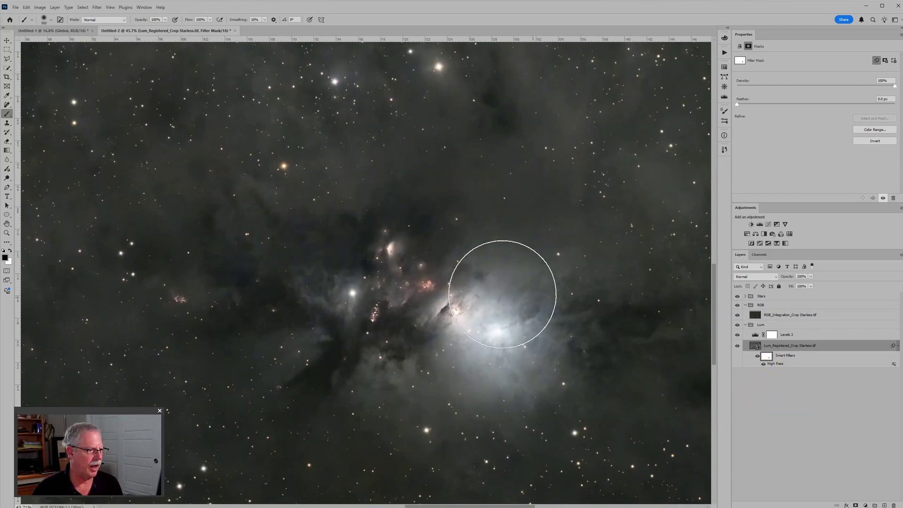
Paint black on the smart filter mask over the yellowish-white nebula core near the image's upper-right corner with a much smaller soft brush
scroll(396, 281, "down", 5)
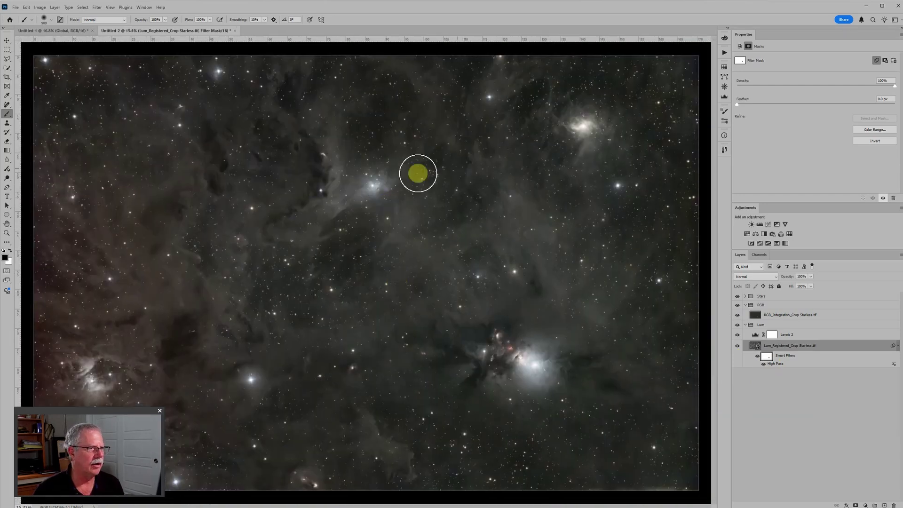
scroll(584, 127, "up", 5)
scroll(589, 107, "up", 1)
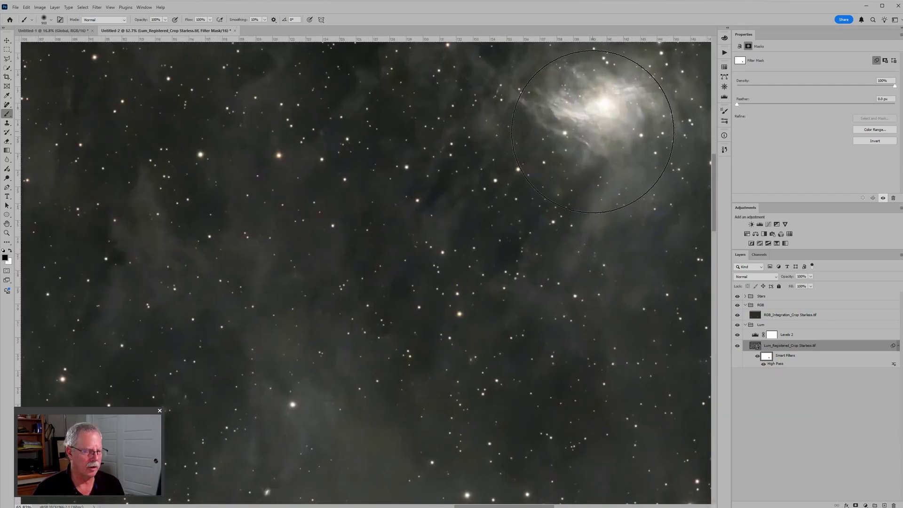
key("bracketleft")
key("bracketleft")
key("bracketleft")
key("bracketleft")
key("bracketleft")
key("bracketleft")
left_click(588, 104)
mouse_move(588, 104)
left_mouse_down()
mouse_move(628, 97)
mouse_move(617, 87)
mouse_move(622, 98)
mouse_move(576, 106)
left_mouse_up()
key("bracketleft")
scroll(576, 106, "down", 3)
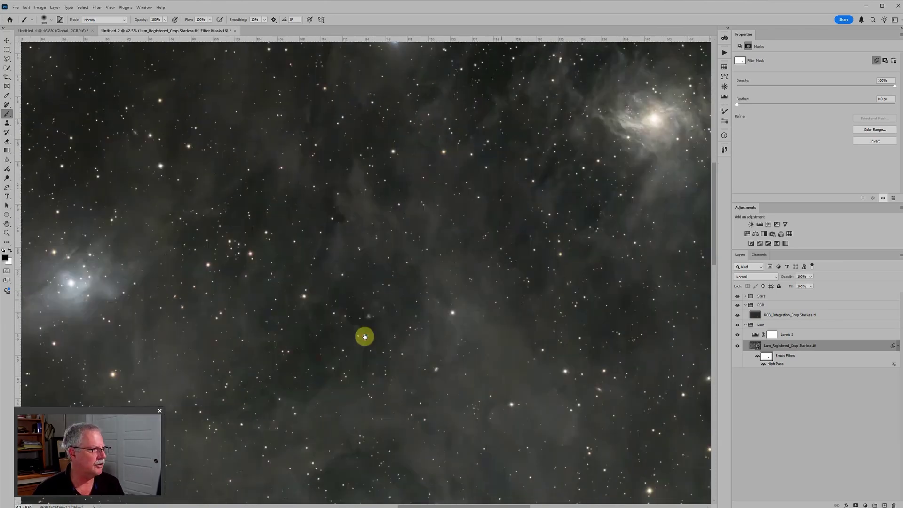
Examine the nebula near the image's lower-left corner close up and in the context of the whole image
left_click_drag(363, 337, 612, 273)
mouse_move(257, 266)
left_mouse_down()
mouse_move(266, 229)
mouse_move(351, 268)
mouse_move(292, 232)
mouse_move(246, 245)
mouse_move(292, 222)
left_mouse_up()
scroll(301, 222, "down", 5)
left_click_drag(382, 334, 579, 211)
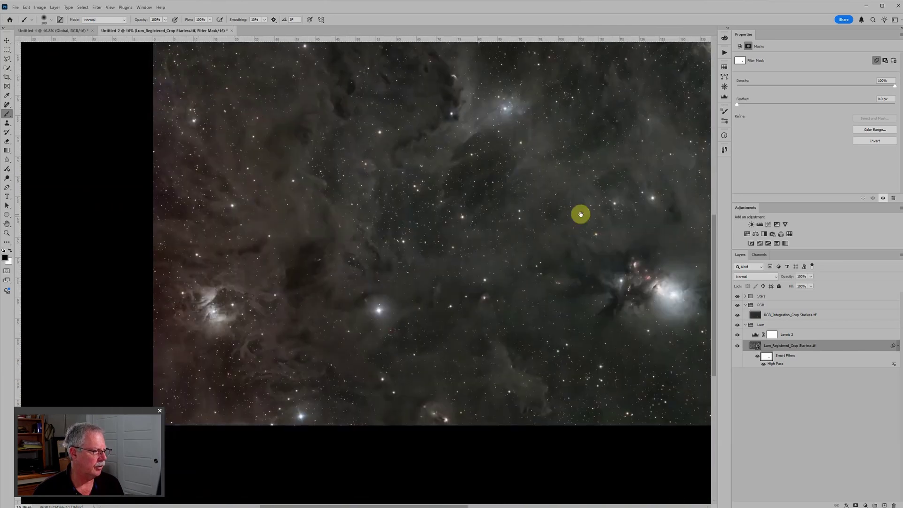
scroll(193, 313, "up", 4)
scroll(179, 312, "up", 2)
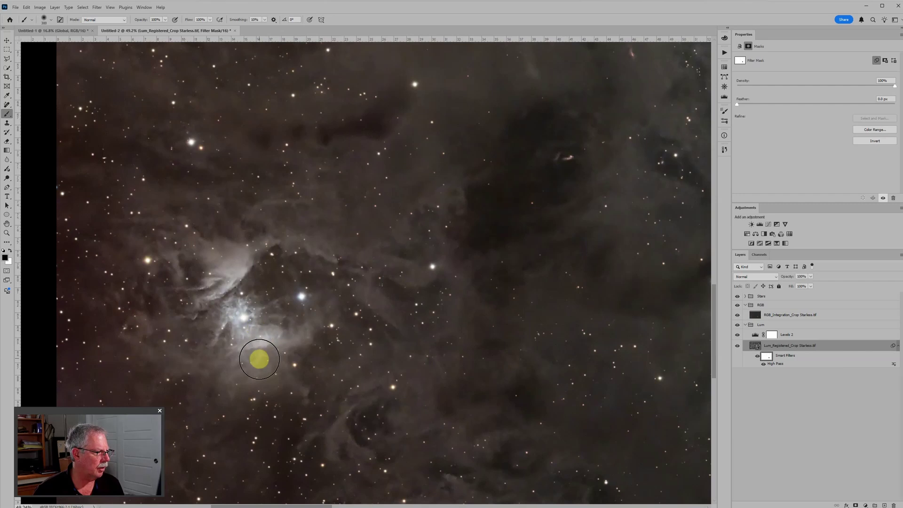
scroll(374, 325, "down", 5)
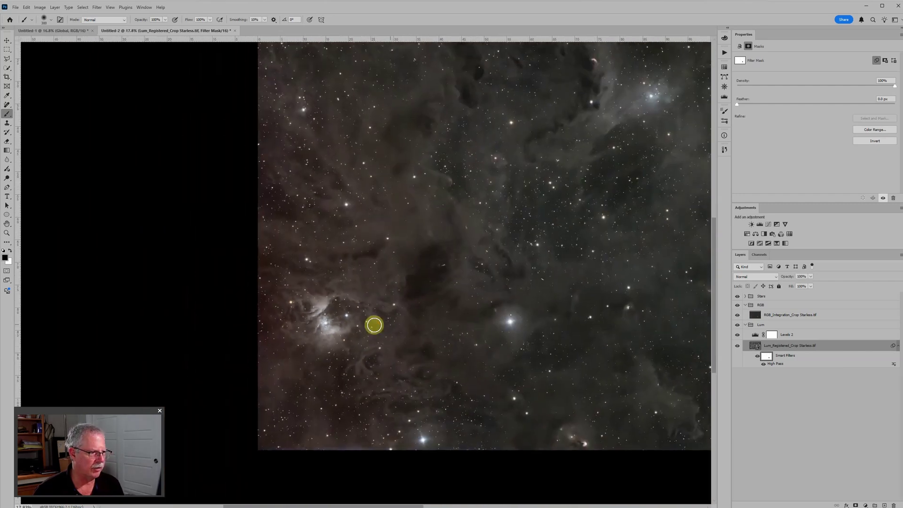
scroll(518, 343, "down", 3)
scroll(462, 347, "down", 1)
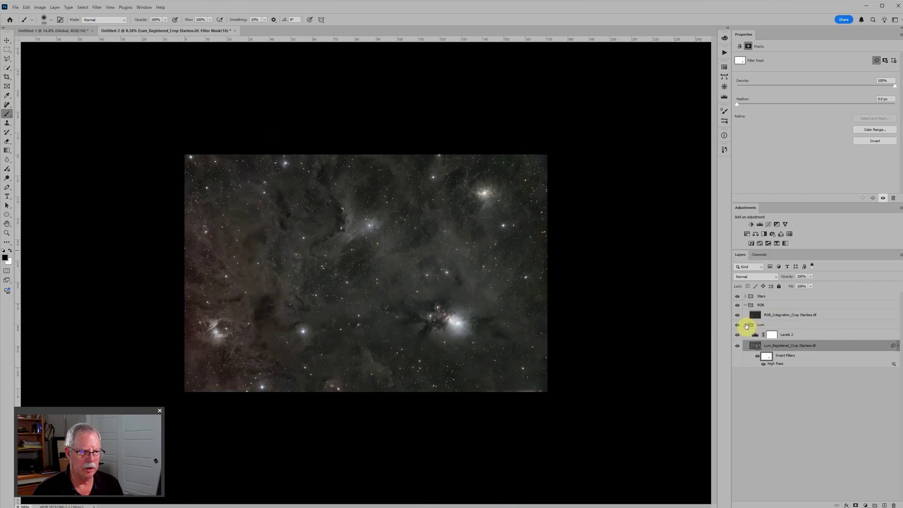
Collapse the Lum and RGB groups and add Levels, Color Balance and Hue/Saturation adjustment layers above the RGB group
left_click(746, 325)
left_click(745, 305)
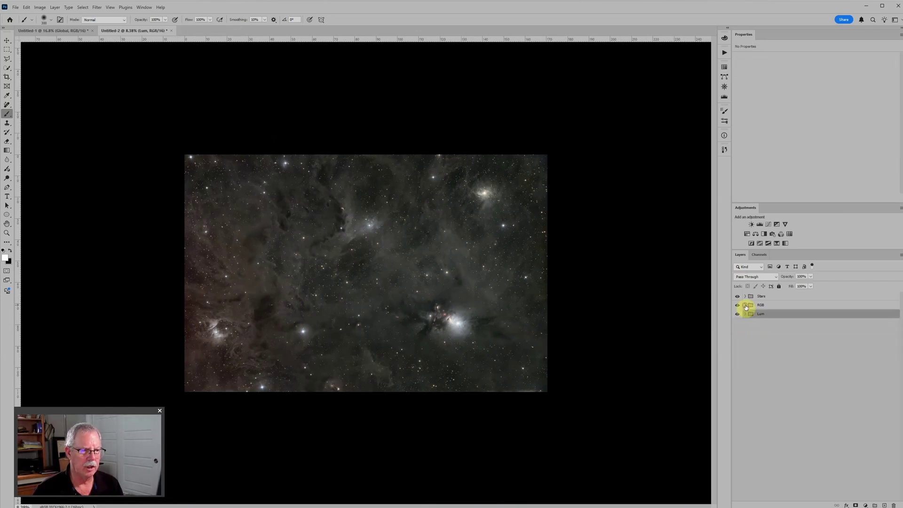
left_click(776, 307)
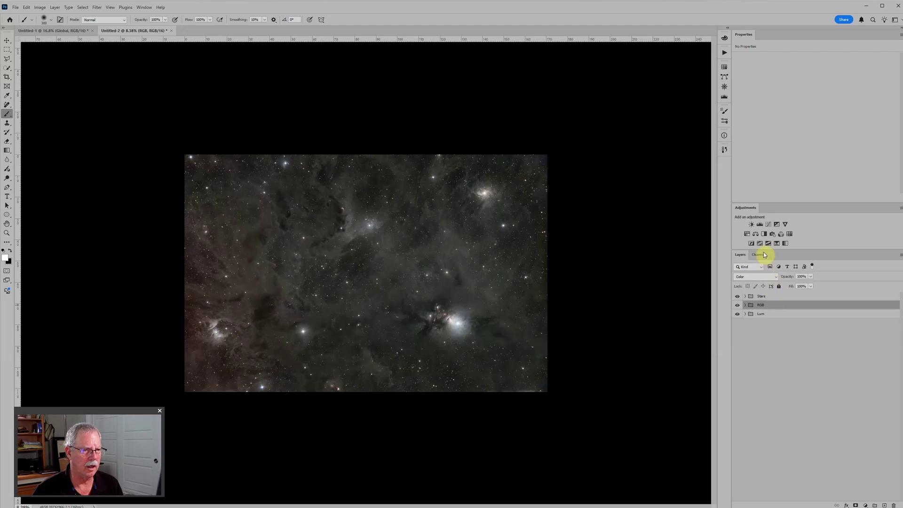
left_click(760, 225)
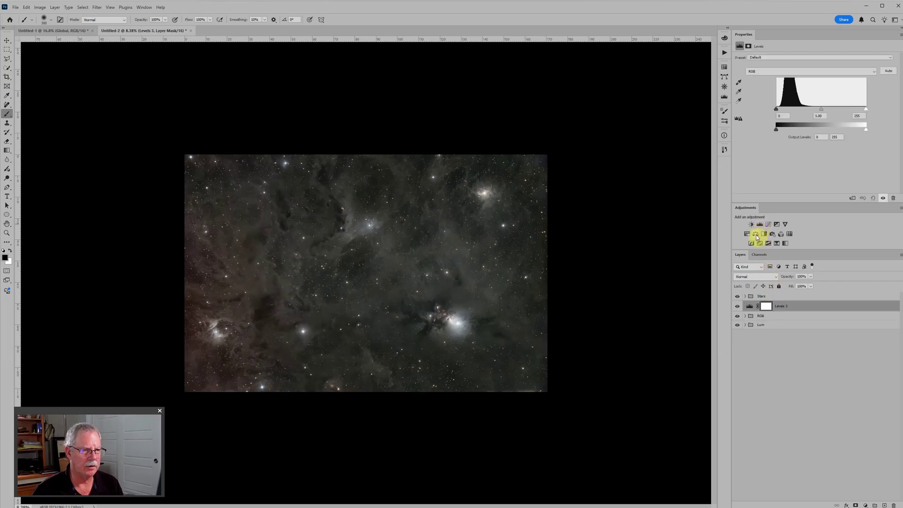
left_click(756, 233)
left_click(747, 235)
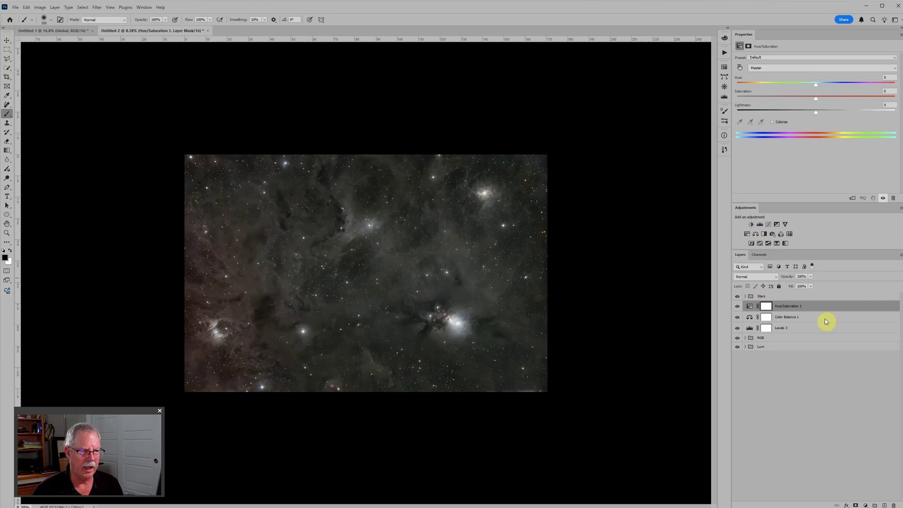
Add a Solid Color fill layer in 131313 above the adjustment layers and set its blend mode to Lighten
left_click(867, 504)
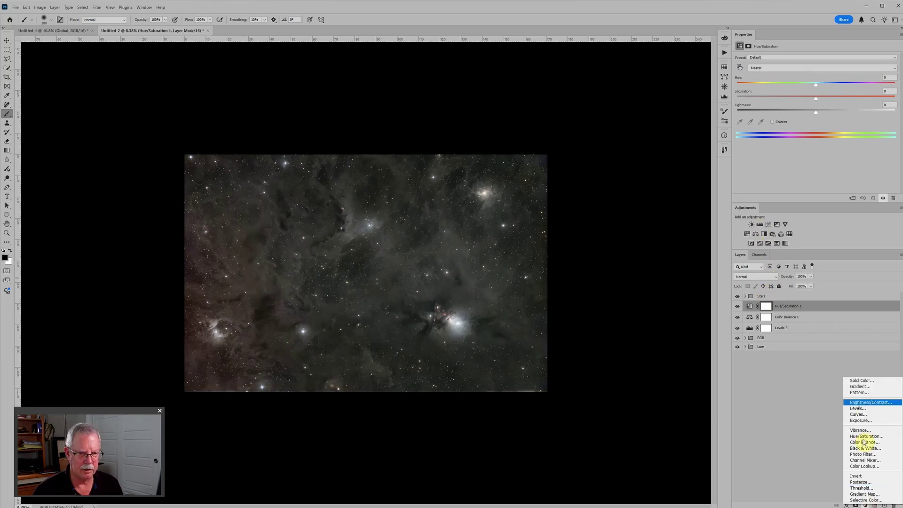
left_click(869, 382)
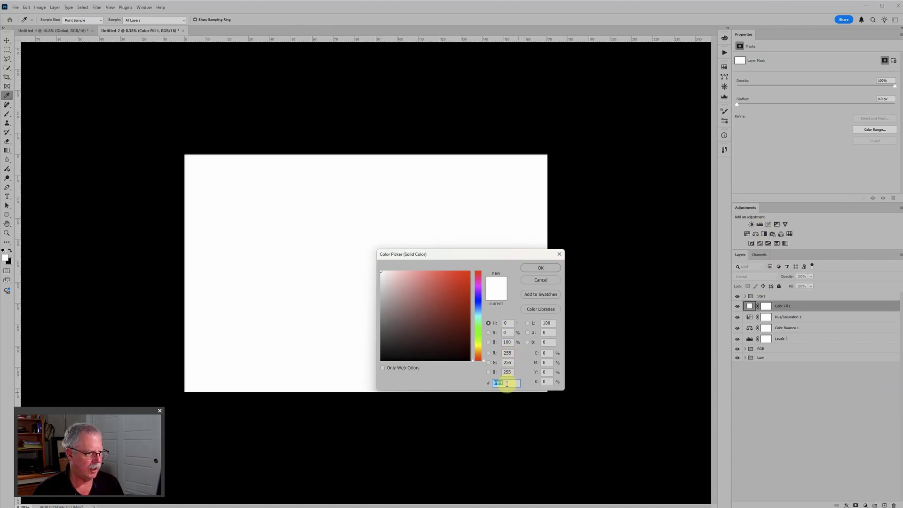
type("131313")
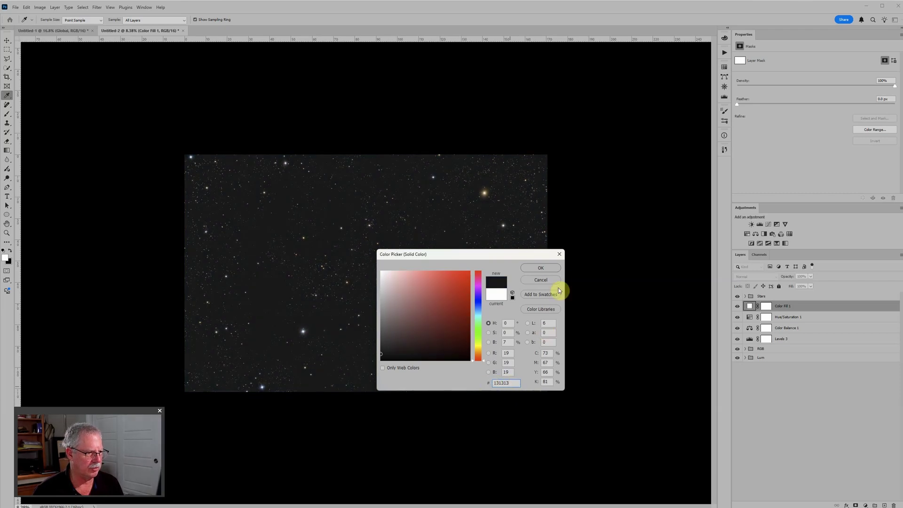
left_click(540, 268)
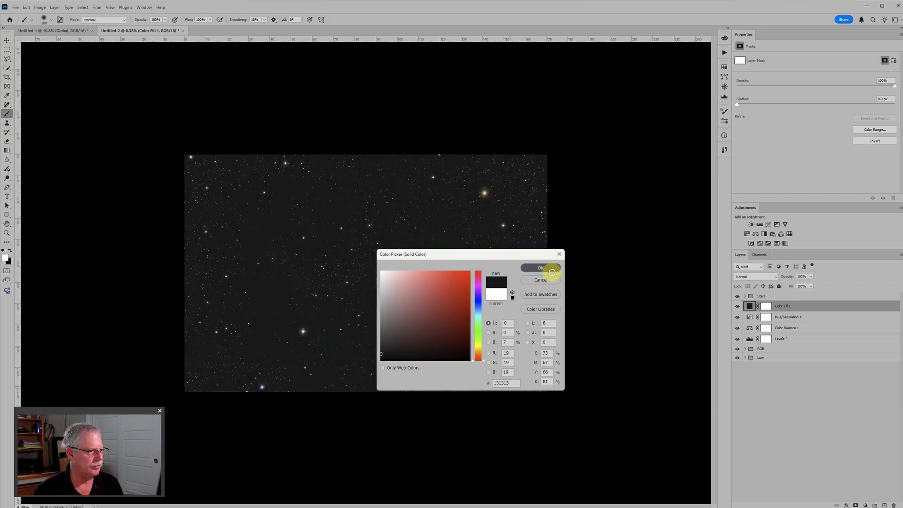
left_click(753, 277)
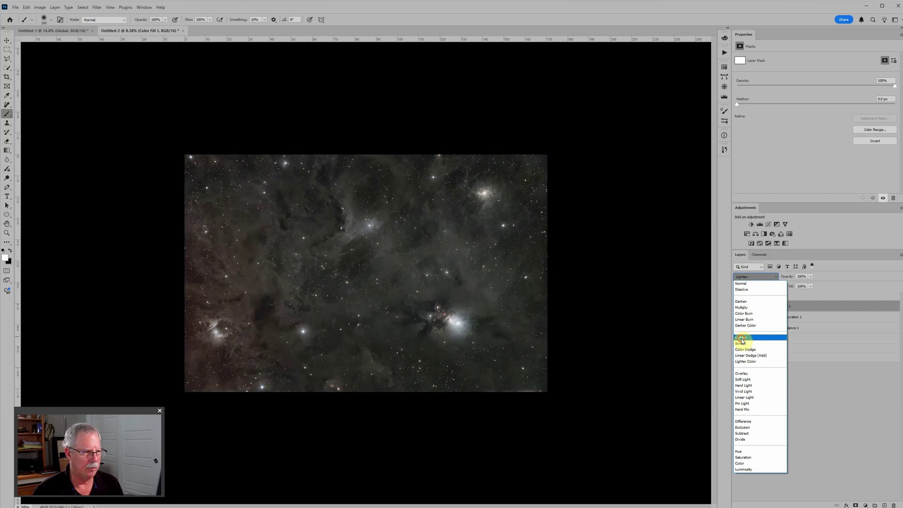
left_click(741, 338)
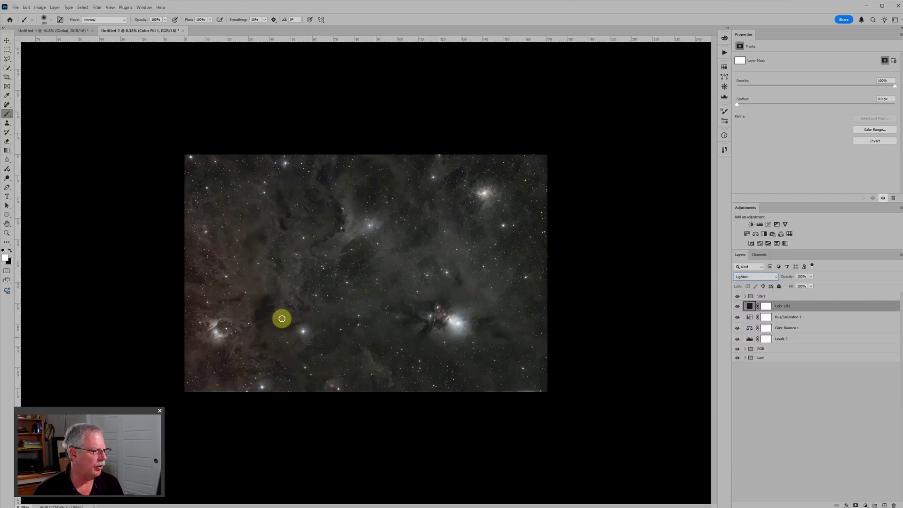
Compare the image with the Color Fill layer off and on, and inspect the dark nebula regions close up
key("ctrl+0")
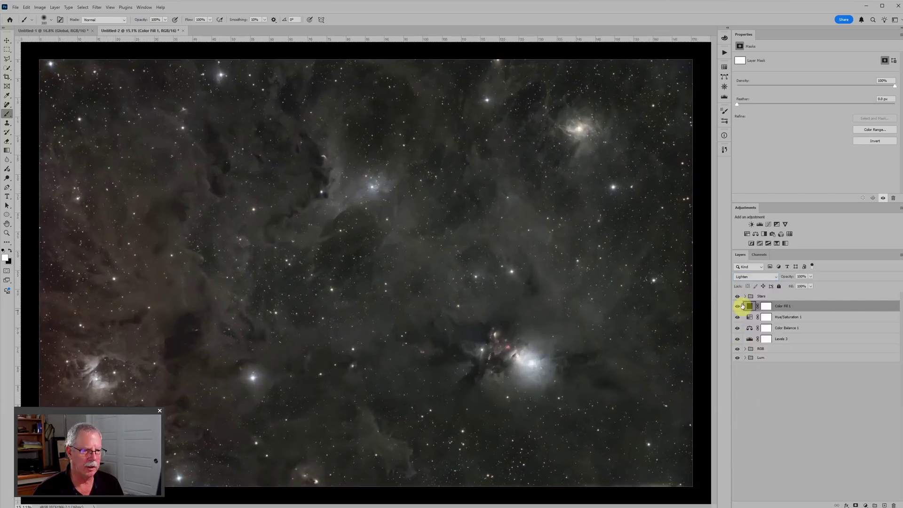
left_click(738, 307)
left_click(738, 307)
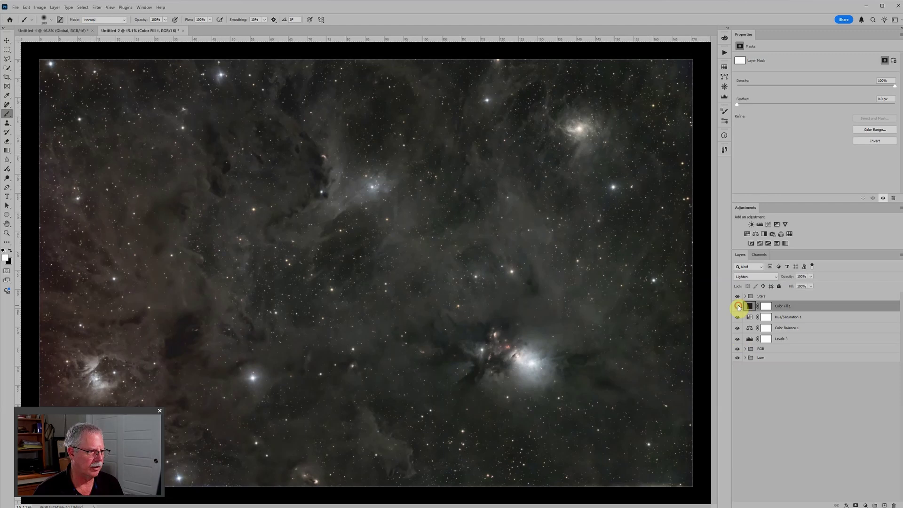
left_click(739, 307)
left_click(739, 307)
left_click(739, 308)
left_click(738, 307)
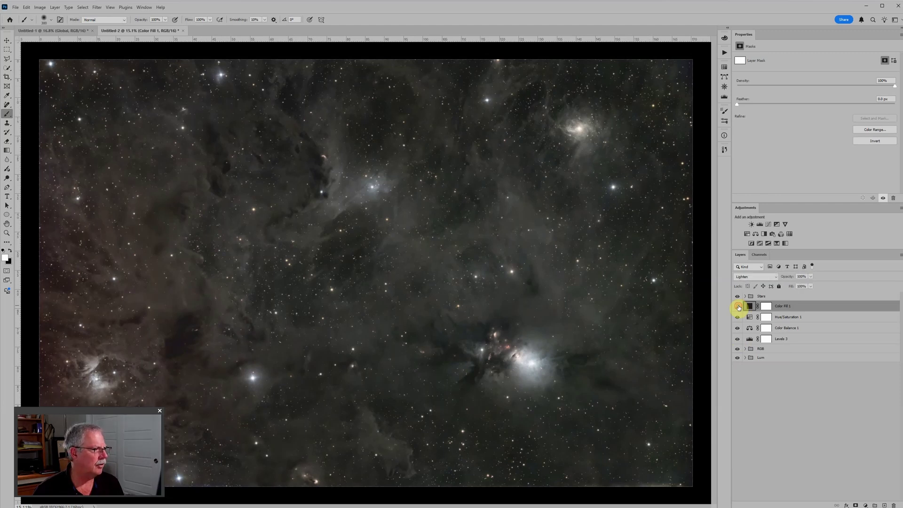
left_click(739, 308)
left_click(738, 308)
left_click(739, 307)
left_click(739, 308)
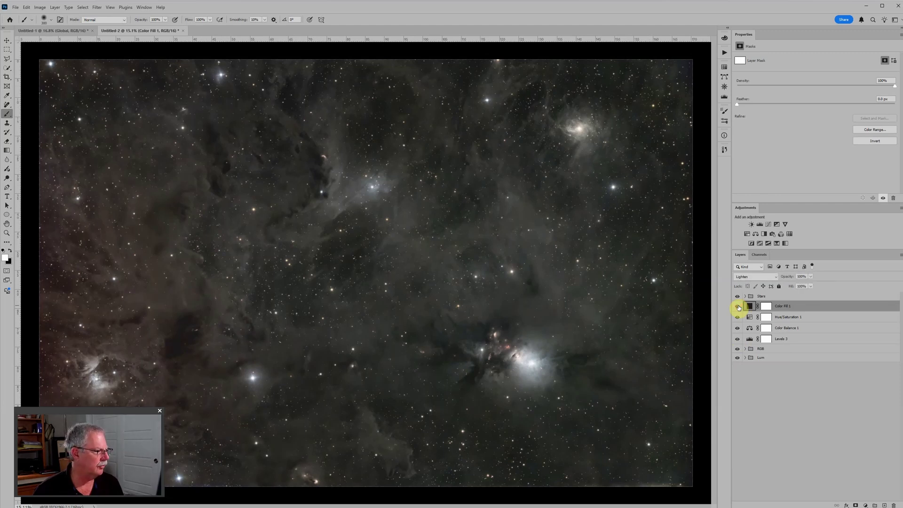
left_click(739, 308)
left_click(738, 308)
scroll(176, 355, "up", 8)
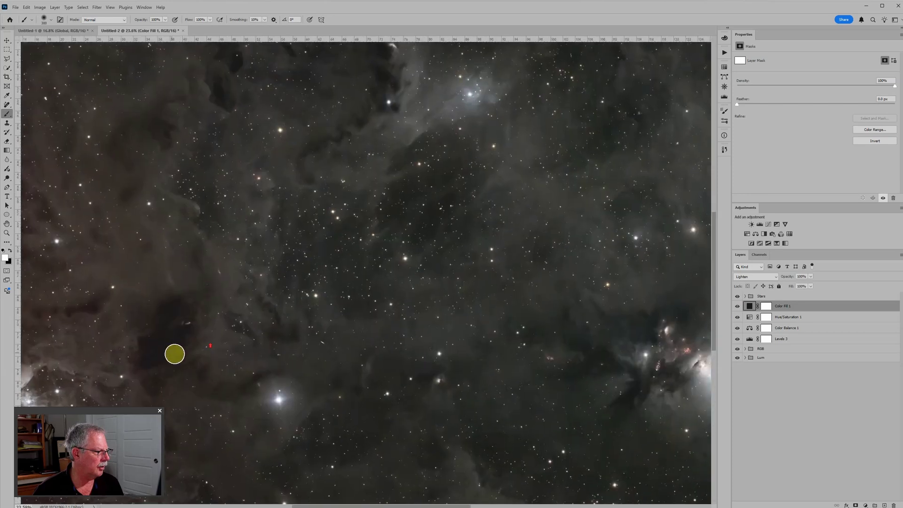
scroll(232, 343, "down", 8)
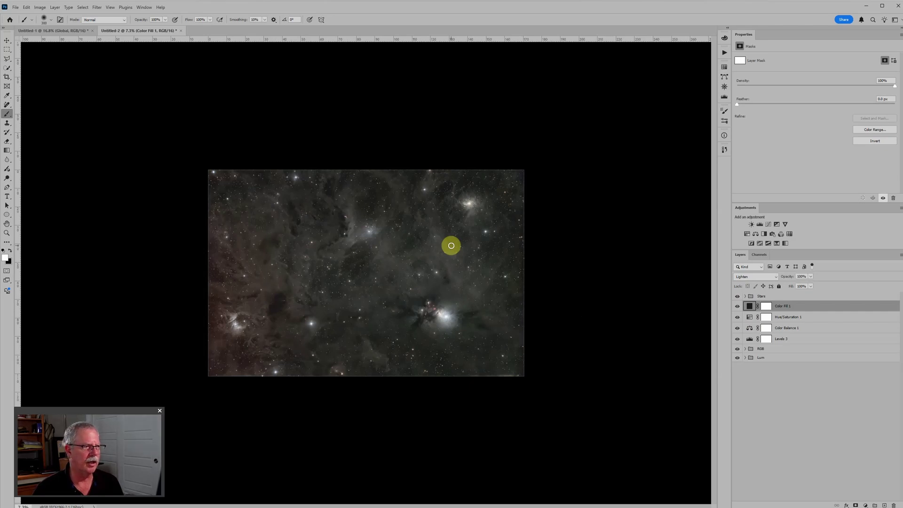
Set the black input level to 4 in the Levels layer above the RGB group and brighten its midtones slightly
left_click(753, 342)
key("x")
scroll(339, 315, "up", 3)
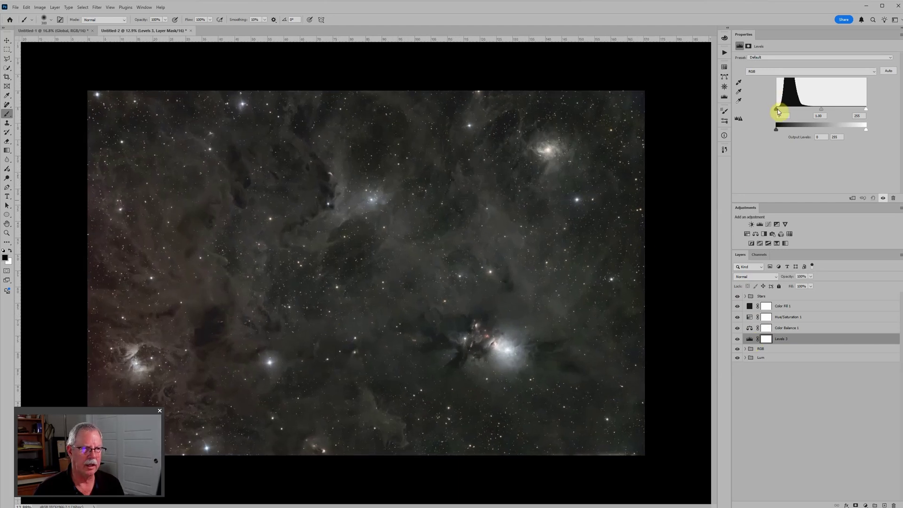
left_click(777, 109)
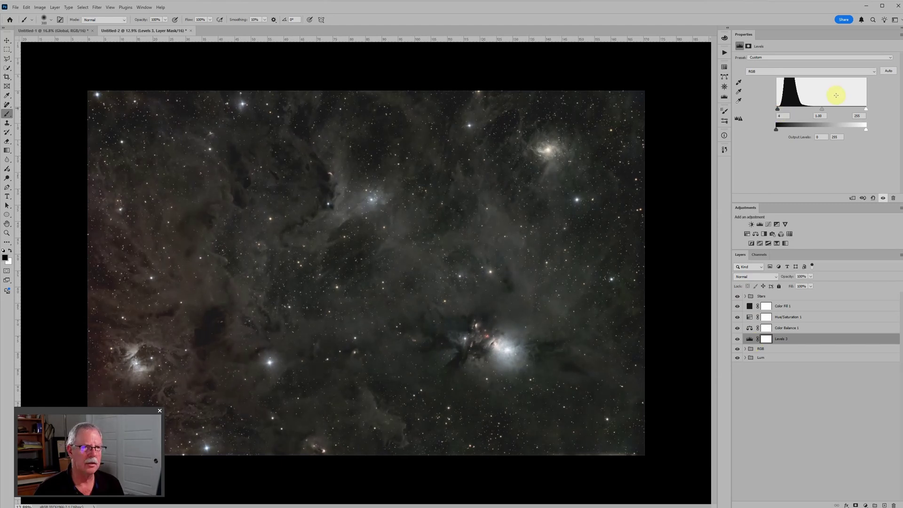
left_click_drag(822, 109, 820, 111)
scroll(475, 296, "down", 3)
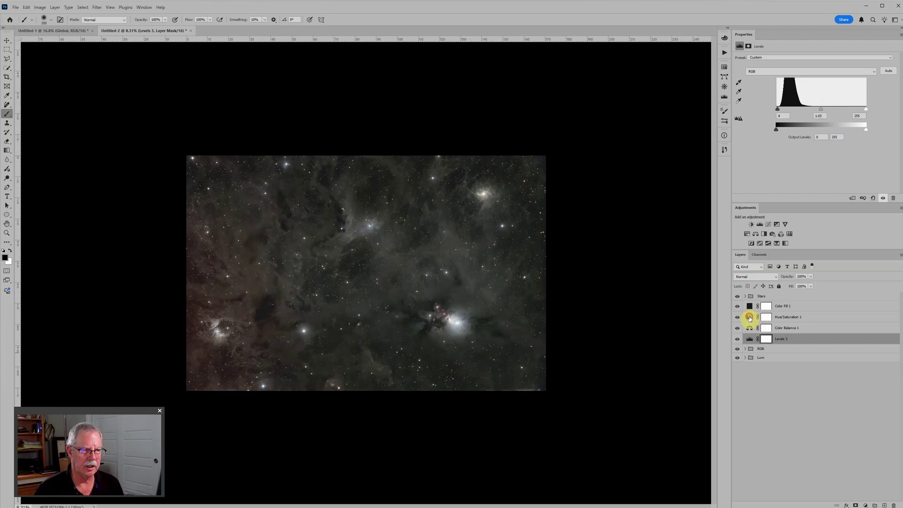
Raise the Hue/Saturation layer's master saturation to +34 and check the colour across the whole image
left_click(759, 318)
left_click_drag(816, 98, 817, 97)
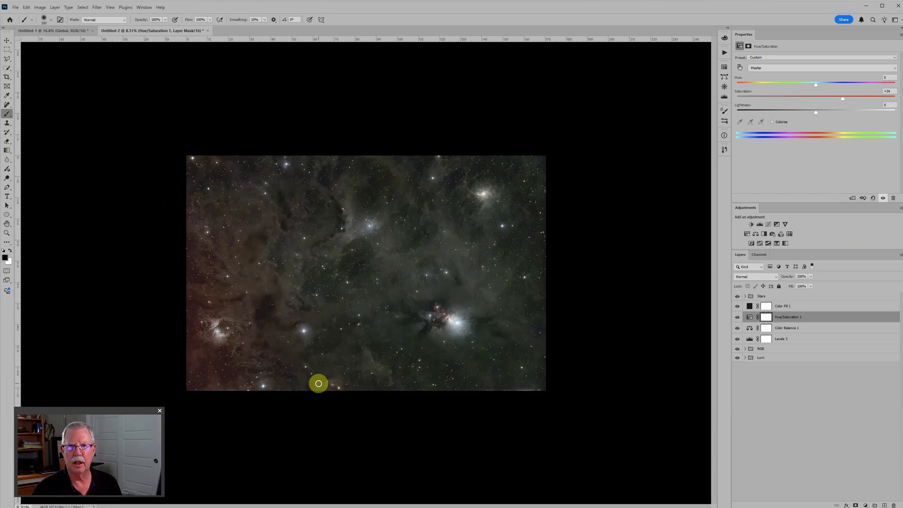
scroll(276, 372, "up", 2)
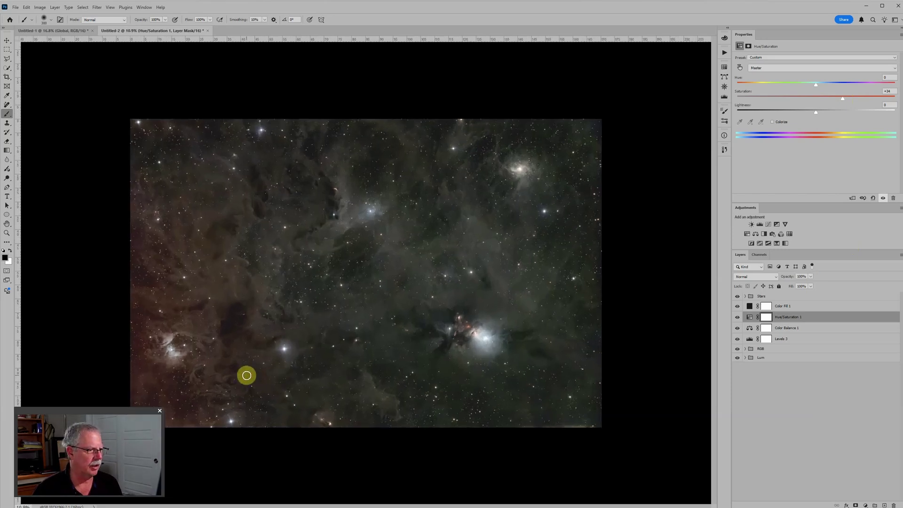
scroll(202, 355, "down", 2)
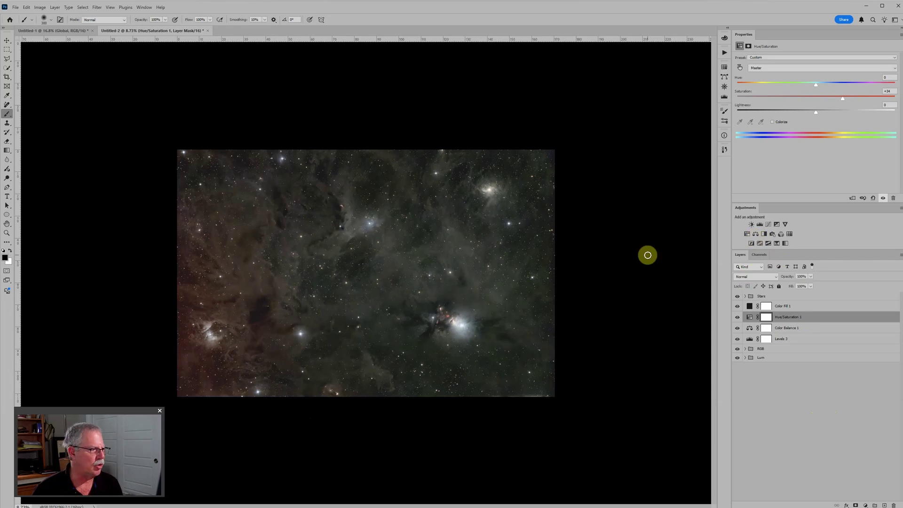
Add a second Hue/Saturation layer above the first and reduce the saturation of its Reds to -87
left_click(748, 235)
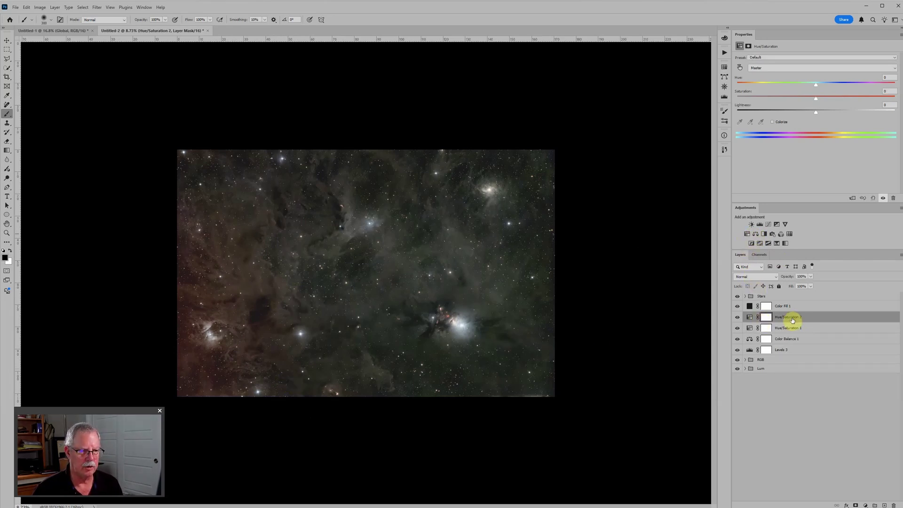
left_click(775, 69)
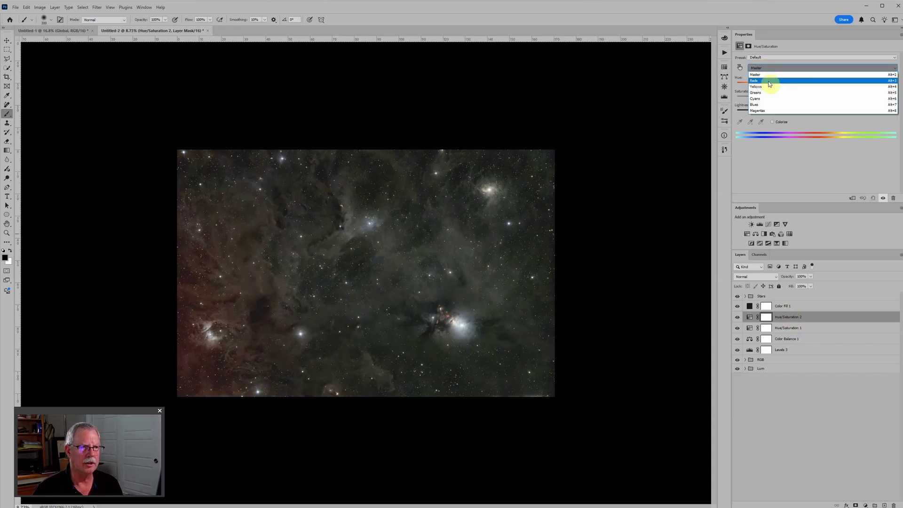
left_click(770, 82)
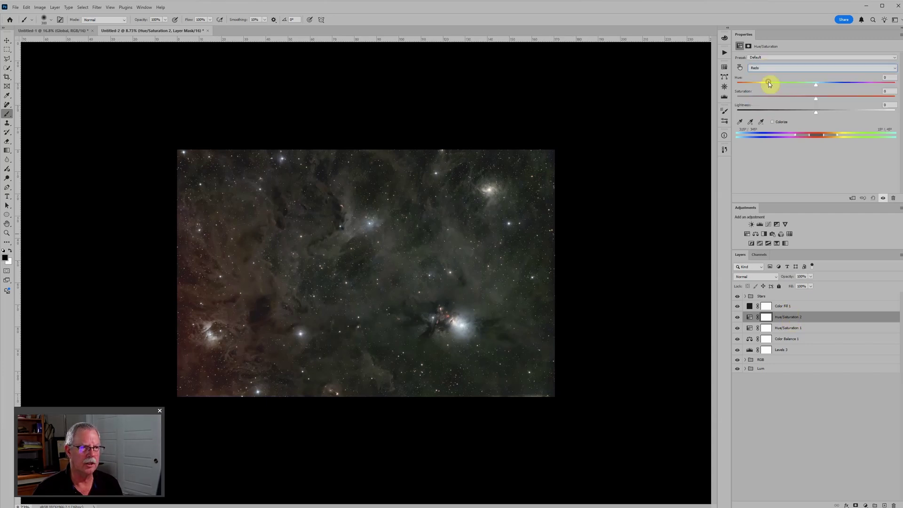
left_click(816, 99)
left_click_drag(781, 108, 756, 121)
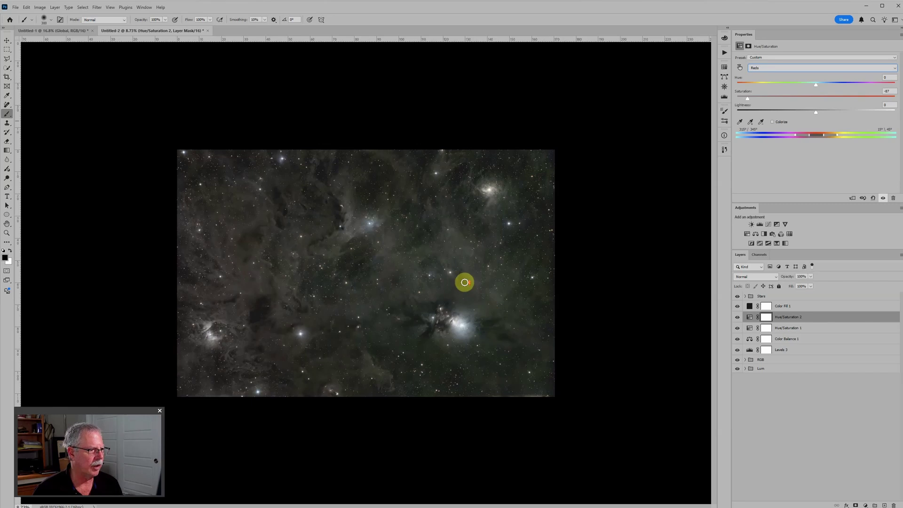
scroll(431, 277, "up", 3)
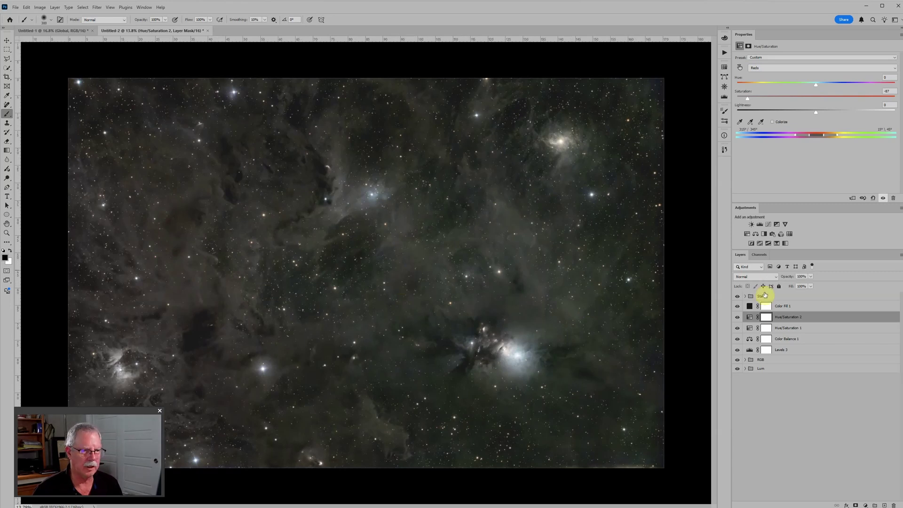
Shift the Color Balance layer's midtones slightly towards red and hide the Hue/Saturation layer that desaturates the reds
left_click(751, 340)
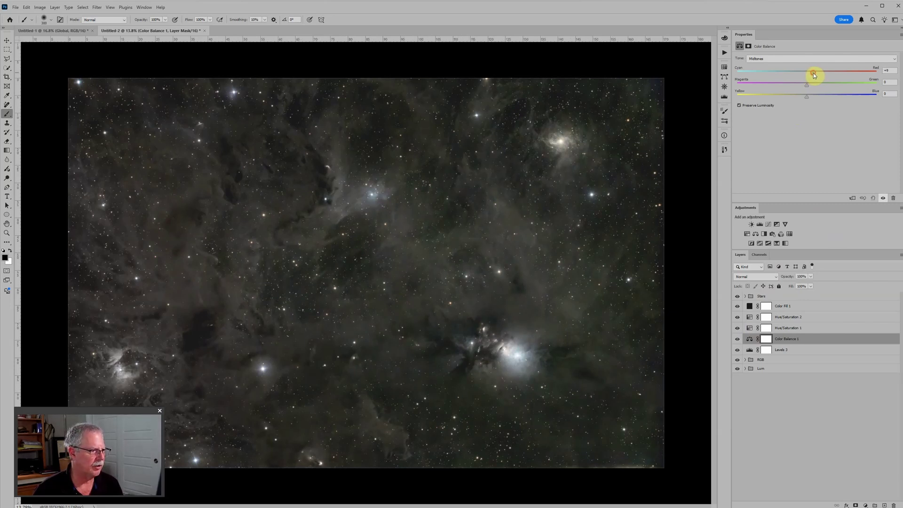
scroll(590, 210, "down", 3)
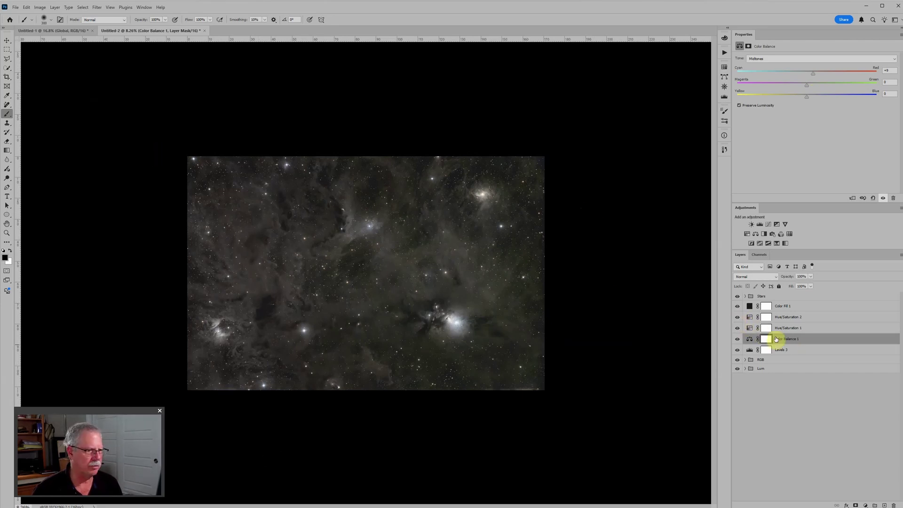
left_click(737, 317)
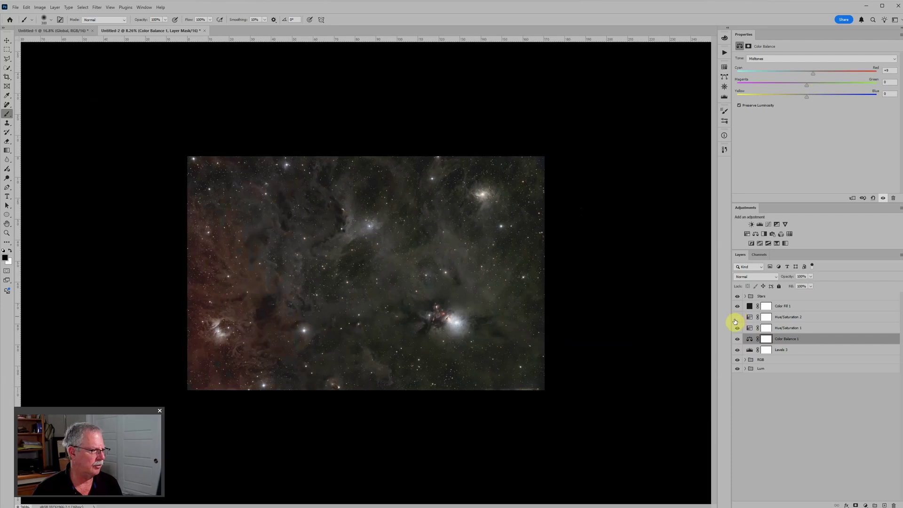
left_click(752, 318)
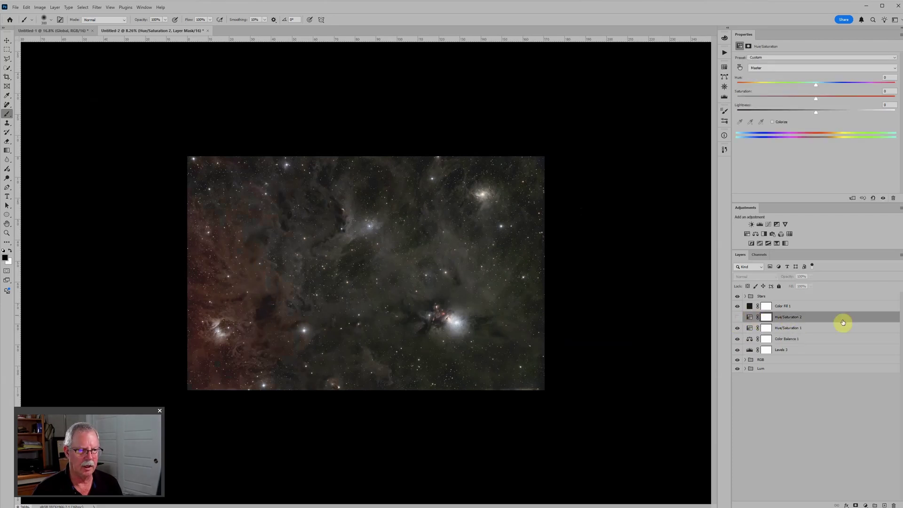
left_click(738, 317)
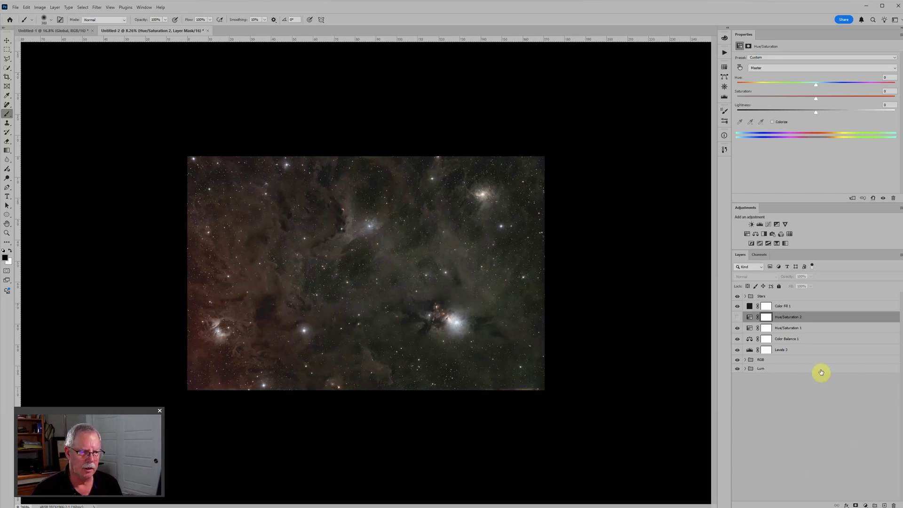
View the Lum group alone, and restore visibility of the RGB group and all adjustment and fill layers above it, leaving the Stars group hidden
left_click(738, 368, "alt")
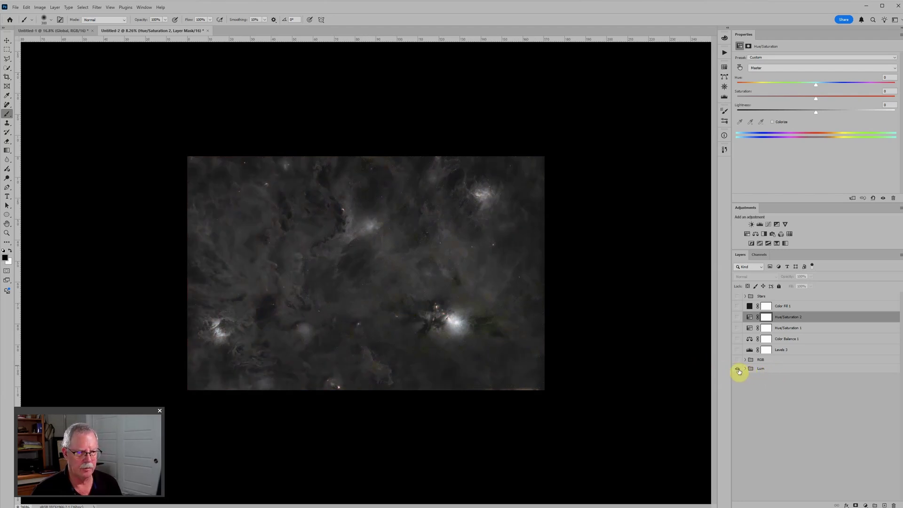
left_click(771, 369)
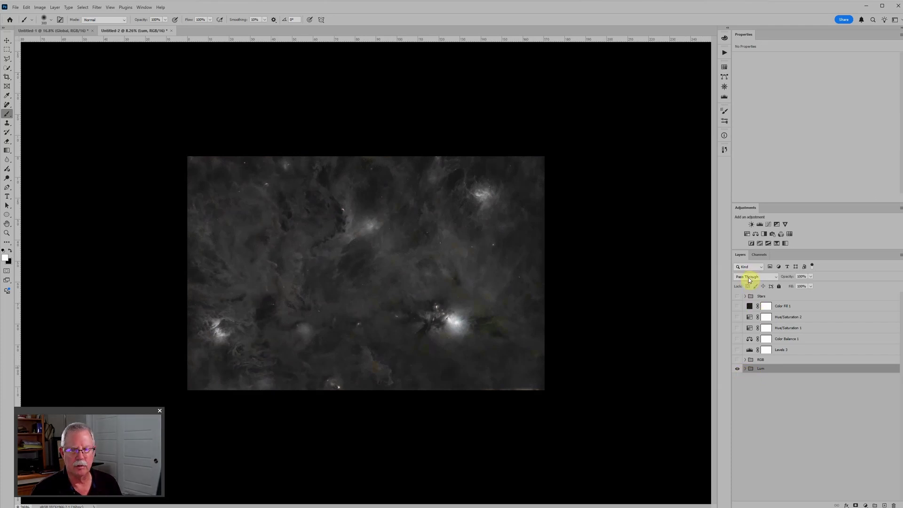
left_click(738, 360)
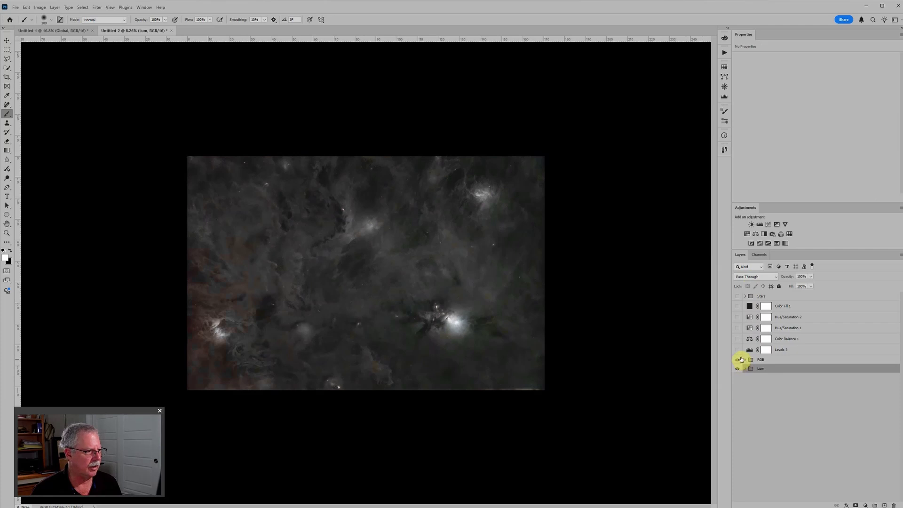
left_click(738, 350)
left_click(737, 339)
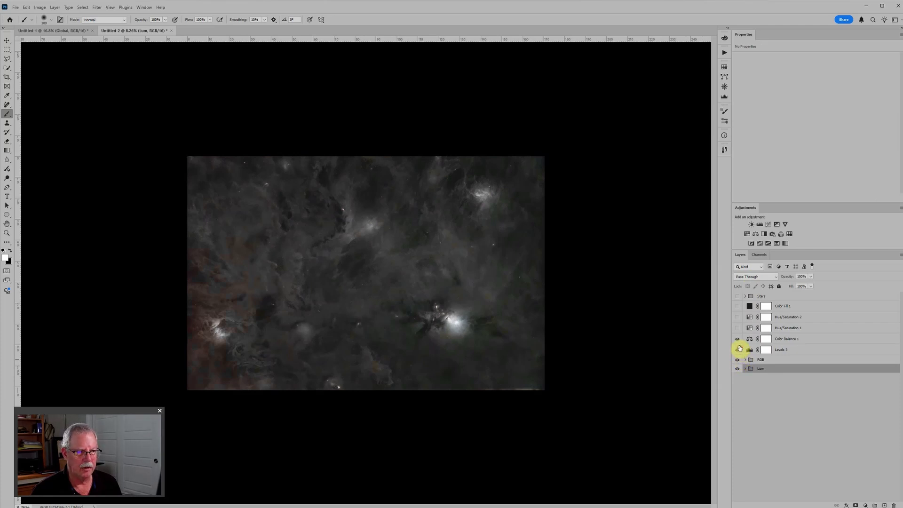
left_click_drag(739, 349, 739, 308)
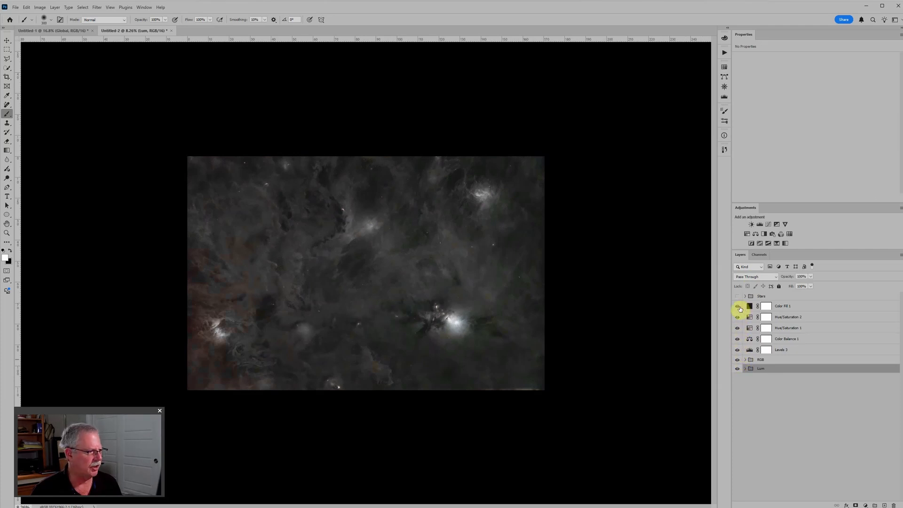
Hide the second Hue/Saturation layer to bring back the nebula's reds and show the Stars group over the image
scroll(467, 330, "up", 3)
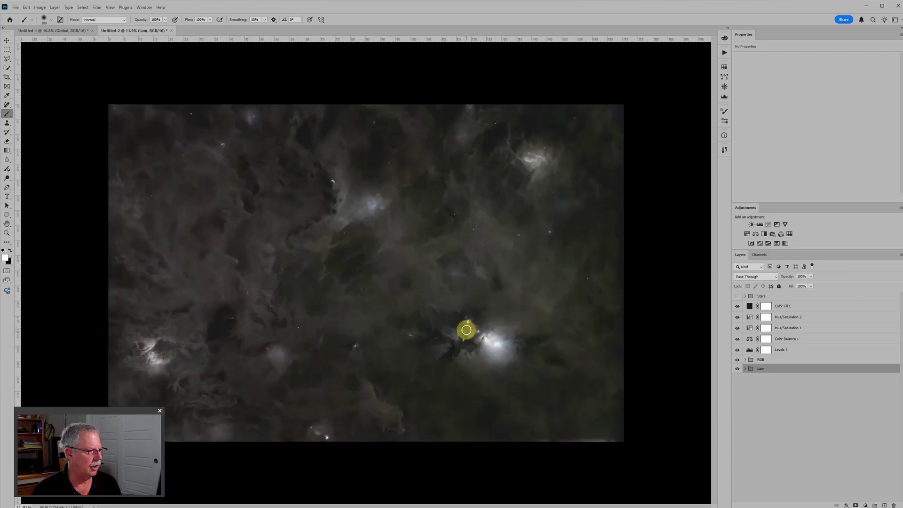
left_click(737, 317)
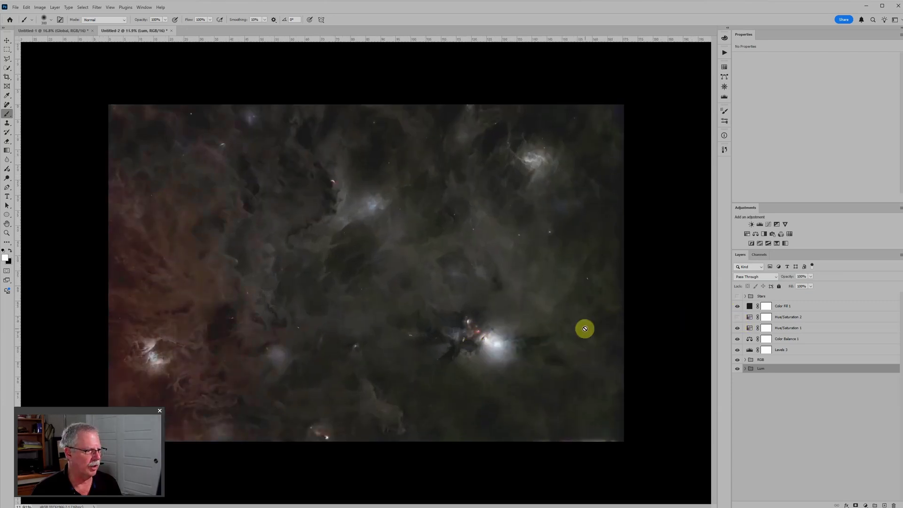
scroll(585, 329, "down", 2)
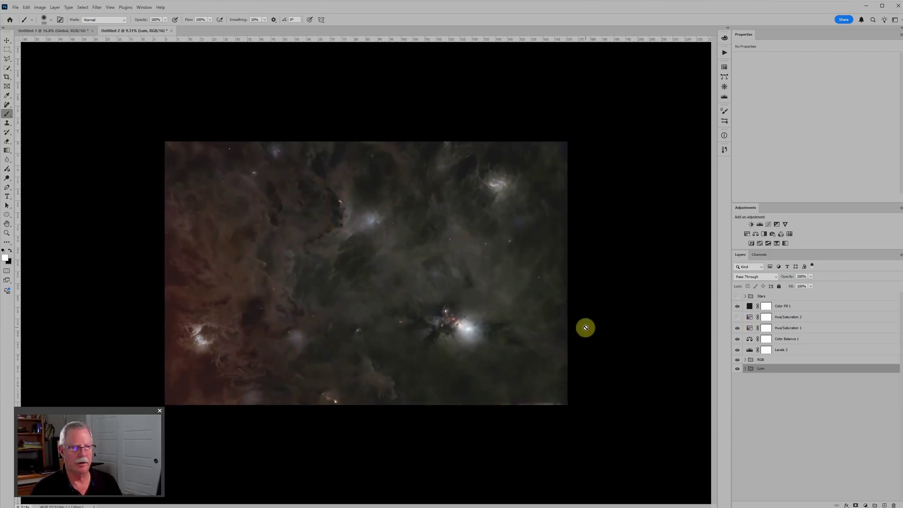
left_click(737, 296)
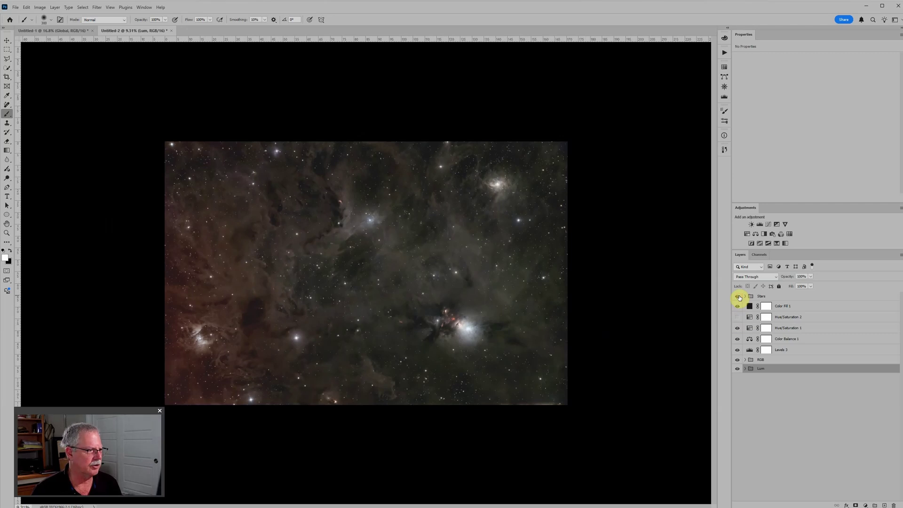